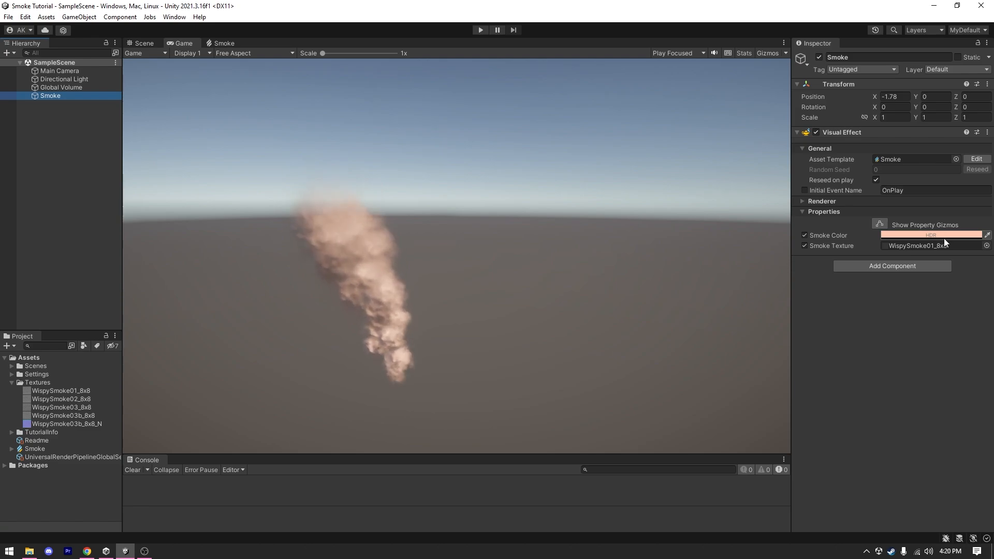
pyautogui.click(942, 235)
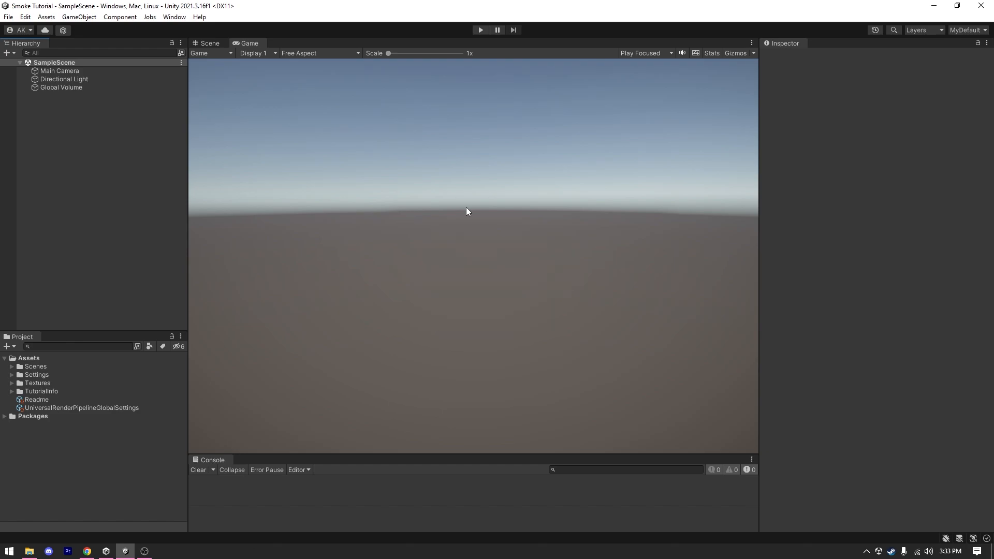
# Step: Expand the Textures folder in the project assets and examine the WispySmoke flipbook textures
pyautogui.click(41, 383)
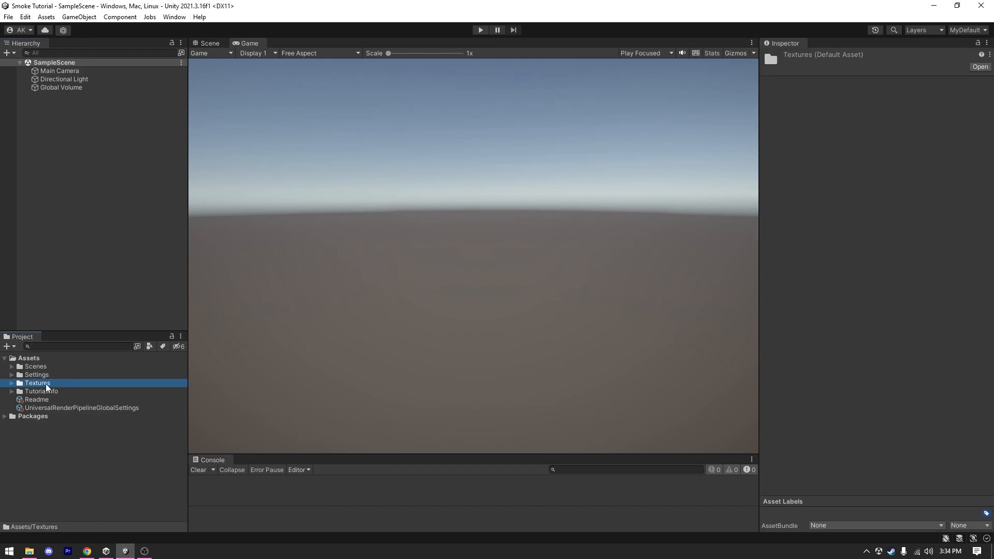
pyautogui.click(11, 383)
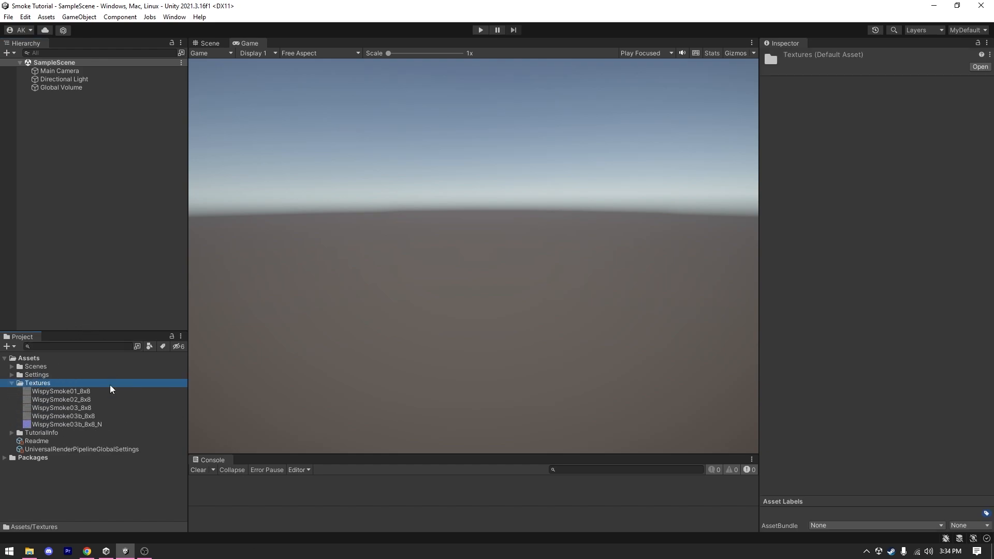
pyautogui.click(91, 391)
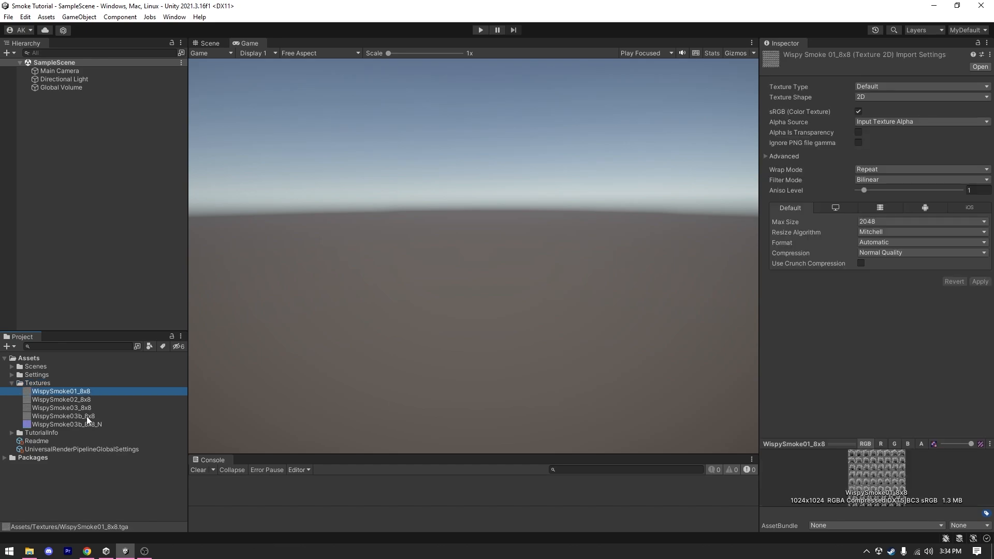
pyautogui.click(86, 399)
pyautogui.click(84, 408)
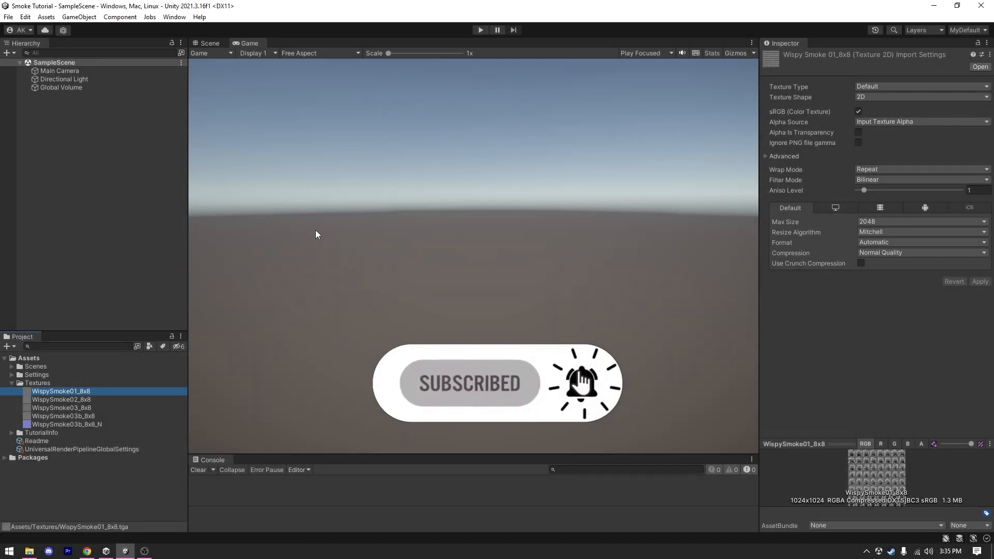
# Step: Find the Visual Effect Graph package in the Unity Registry and install it
pyautogui.click(174, 17)
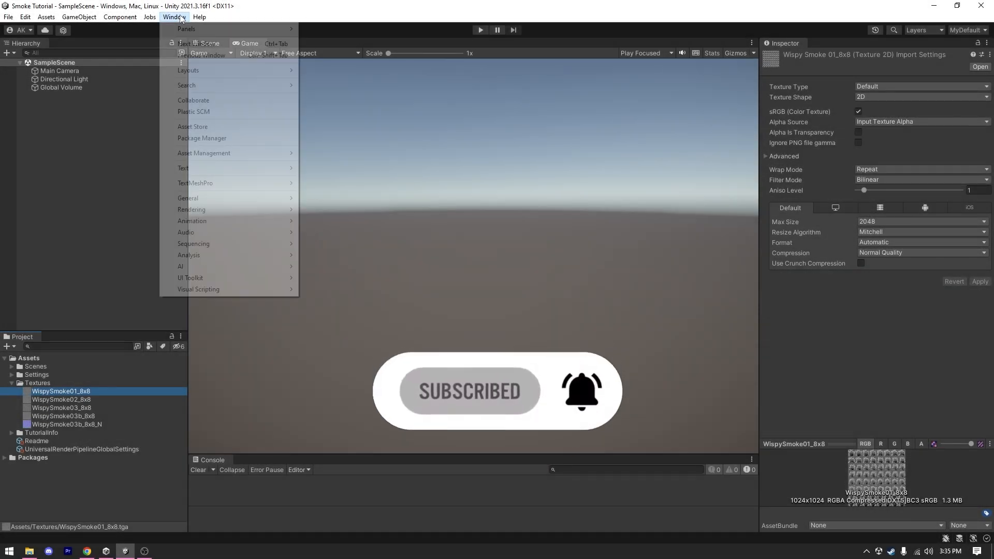
pyautogui.click(202, 138)
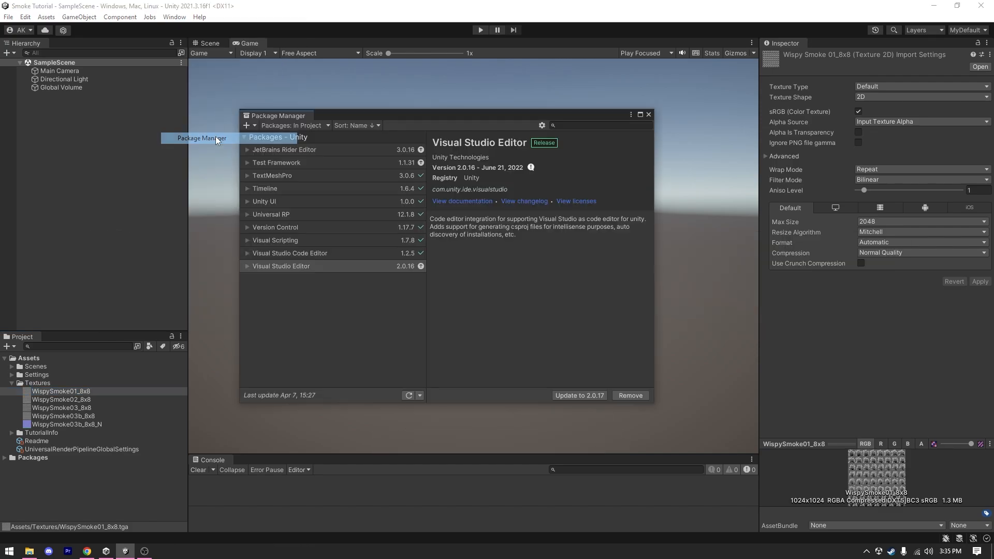
pyautogui.click(314, 126)
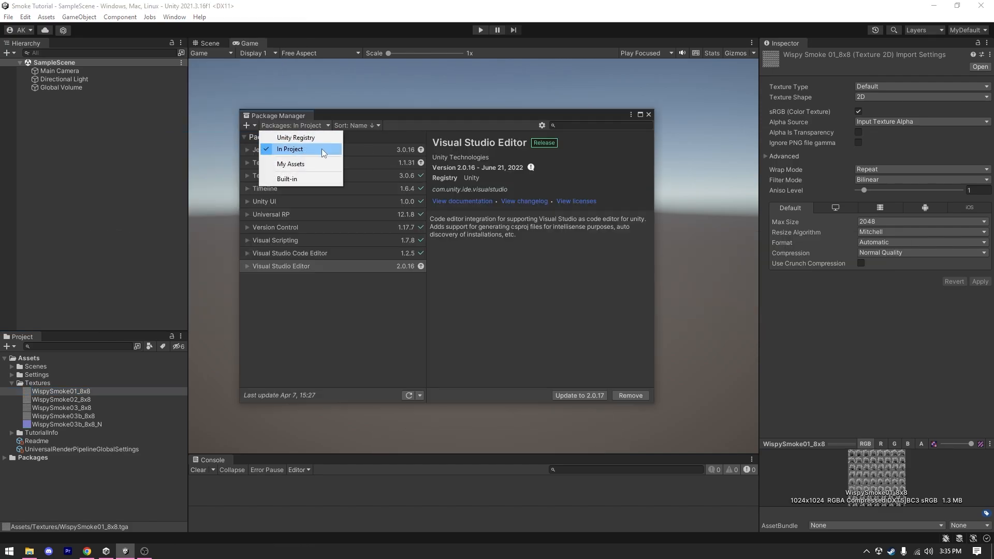
pyautogui.click(313, 138)
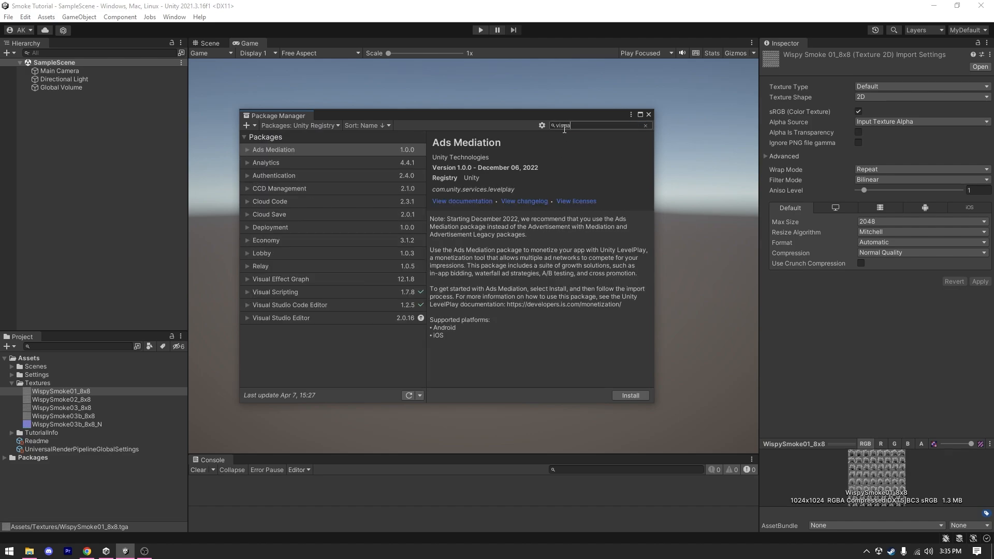
pyautogui.click(399, 151)
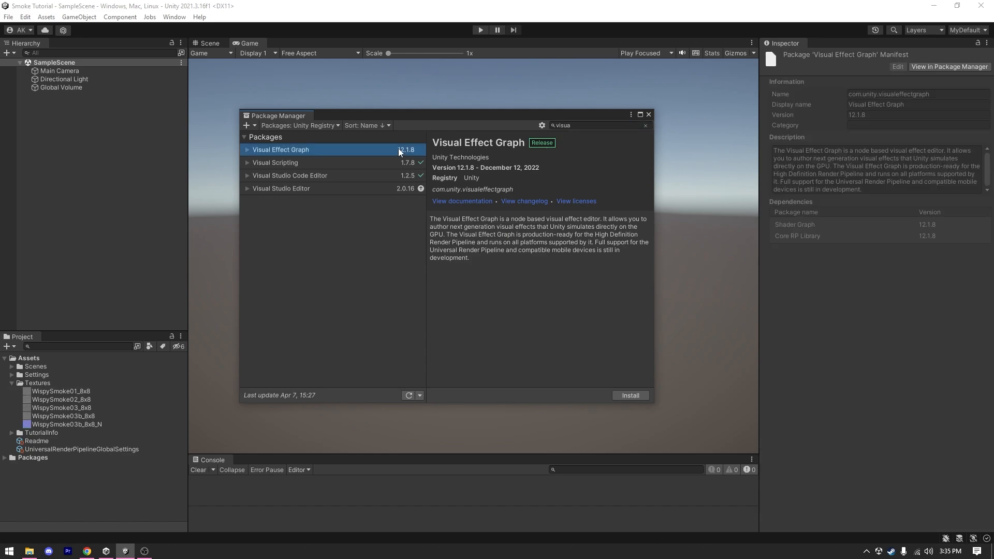
pyautogui.click(625, 395)
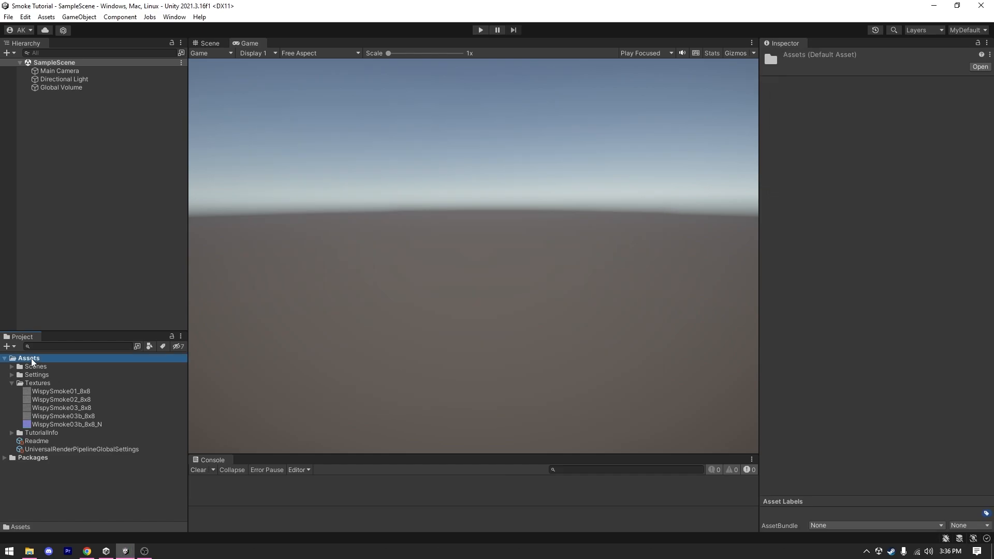
# Step: Create a Visual Effect Graph asset named Smoke in the Assets folder
pyautogui.rightClick(28, 357)
pyautogui.moveTo(112, 94)
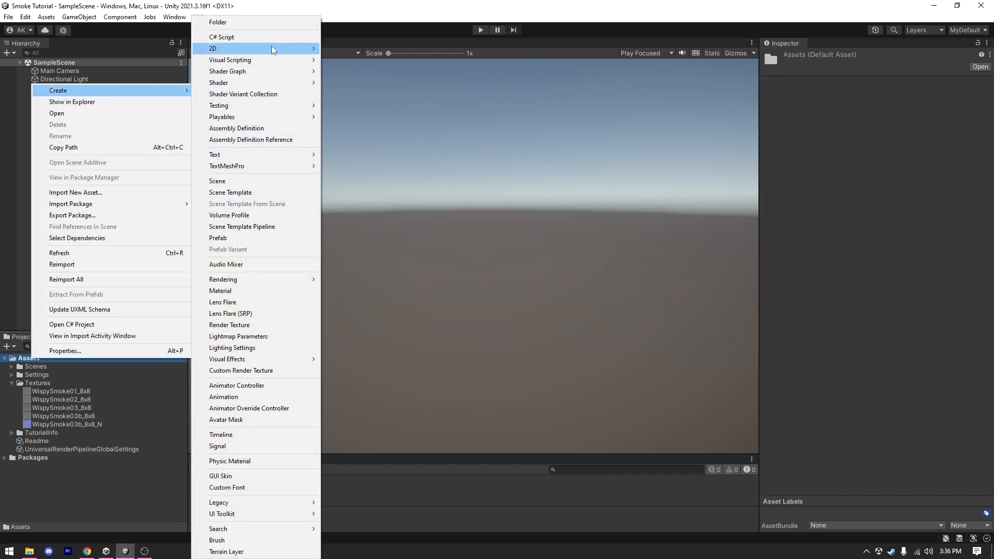
pyautogui.moveTo(255, 362)
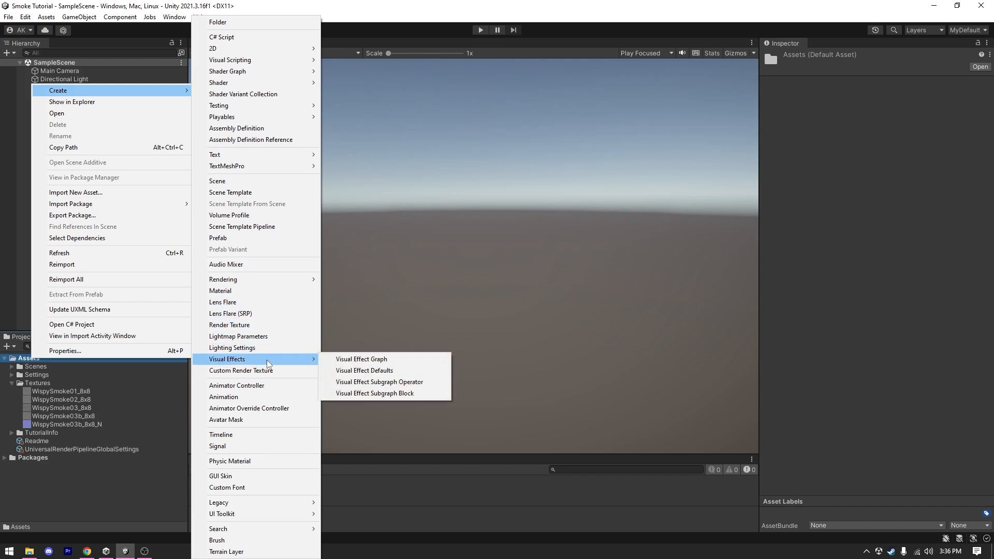
pyautogui.click(344, 360)
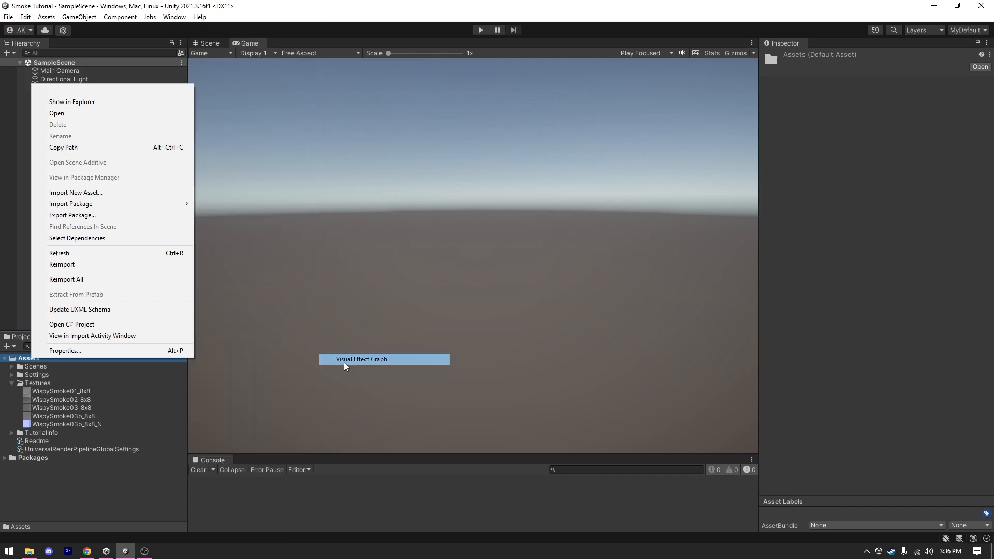
pyautogui.write('Smoke')
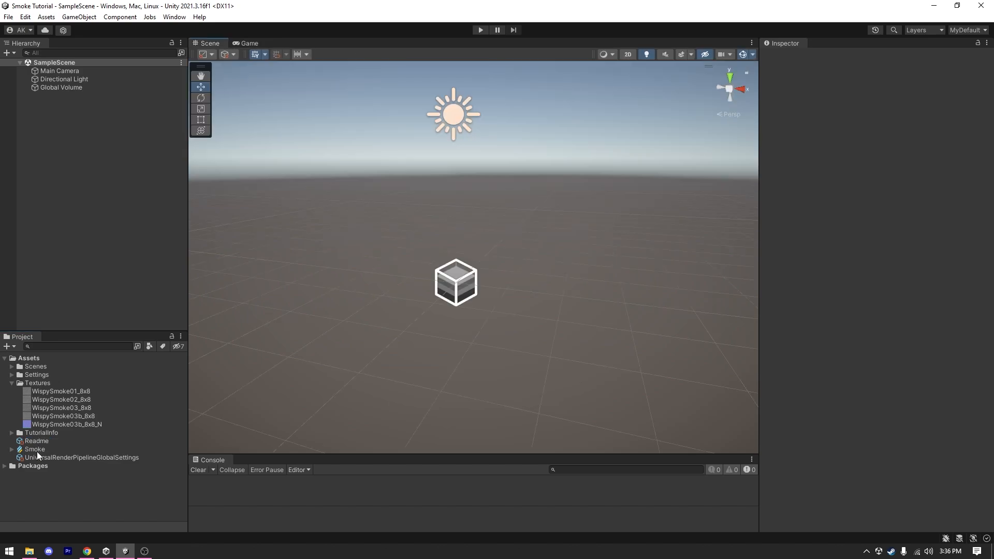
# Step: Add the Smoke effect to the scene hierarchy and move it along the X axis to about -1.78
pyautogui.moveTo(36, 450); pyautogui.dragTo(127, 128)
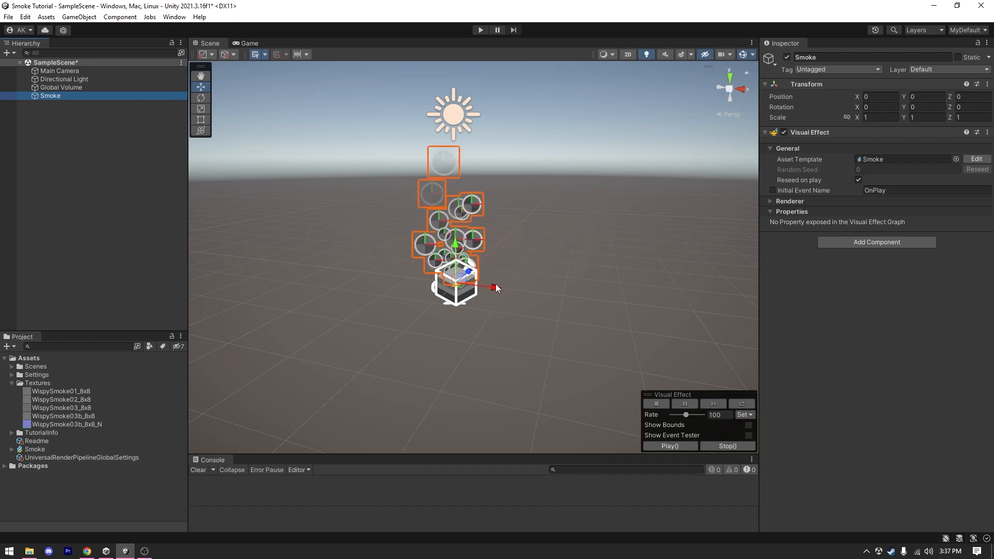
pyautogui.moveTo(495, 287); pyautogui.dragTo(423, 287)
pyautogui.moveTo(424, 287); pyautogui.dragTo(421, 287)
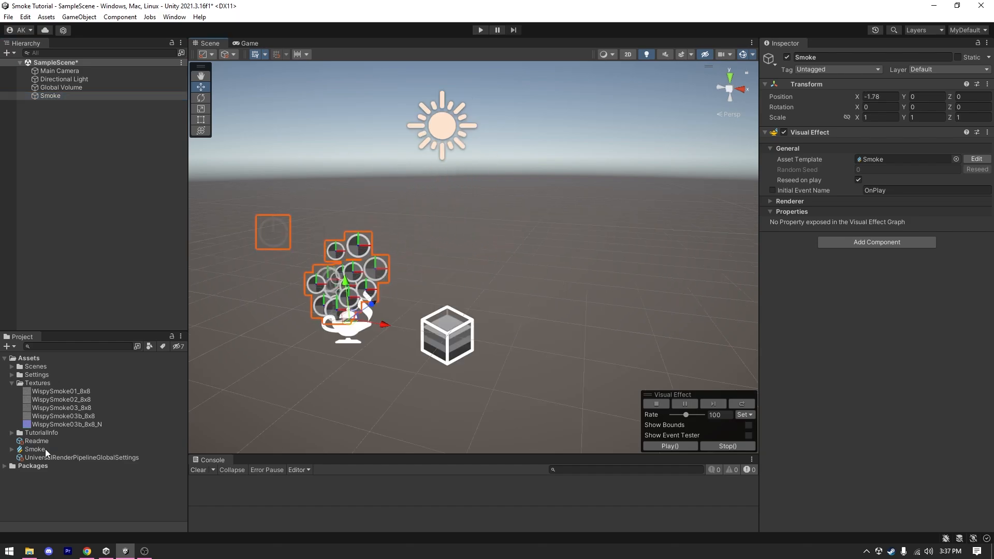
# Step: Open the Smoke asset in the Visual Effect Graph editor and dock the graph window beside the Scene view
pyautogui.doubleClick(45, 451)
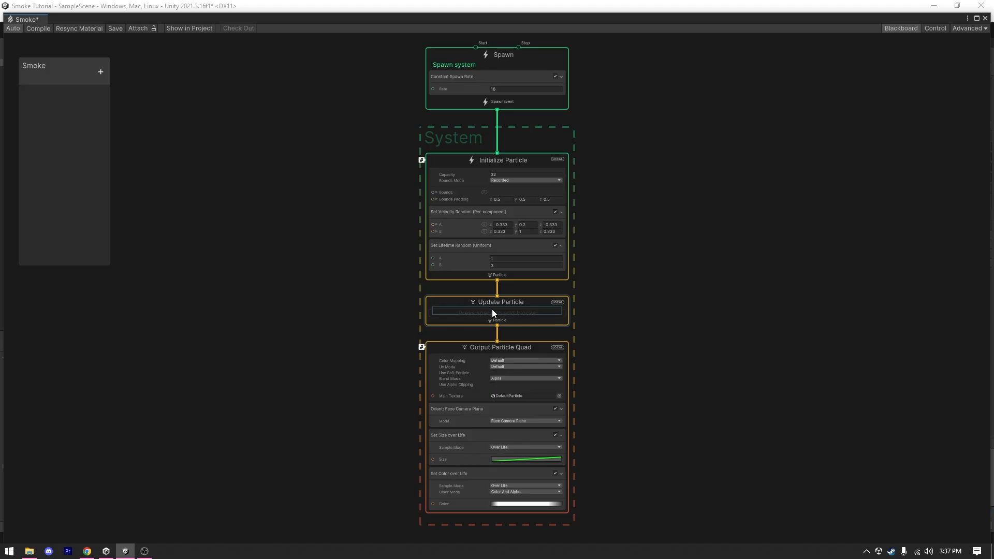
pyautogui.doubleClick(548, 20)
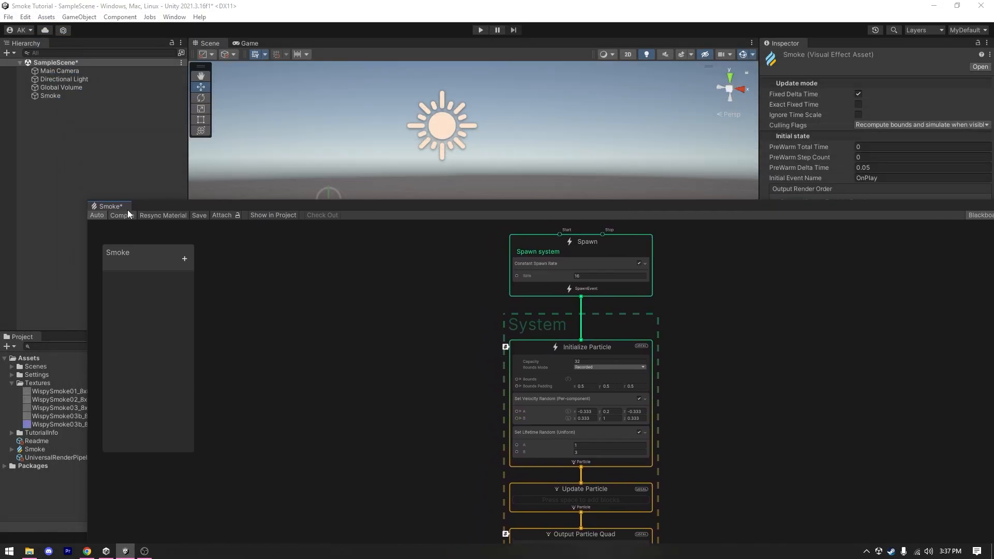
pyautogui.moveTo(119, 206); pyautogui.dragTo(671, 181)
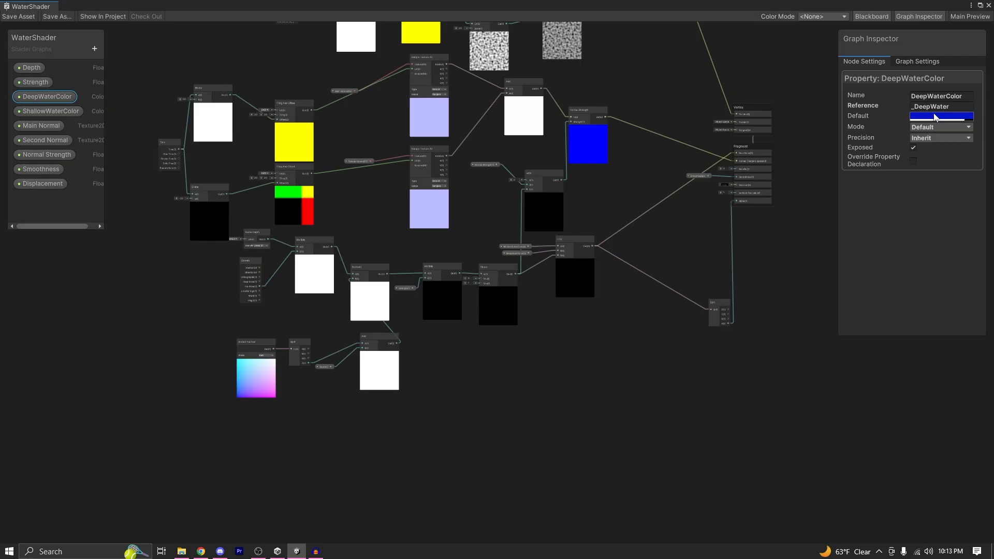
pyautogui.click(936, 116)
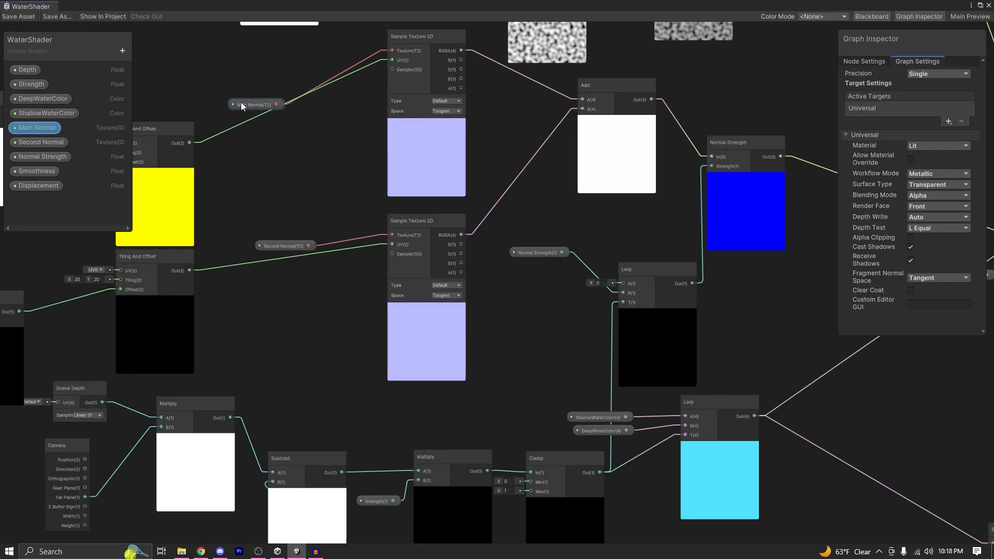
pyautogui.click(259, 142)
pyautogui.moveTo(218, 77); pyautogui.dragTo(229, 82)
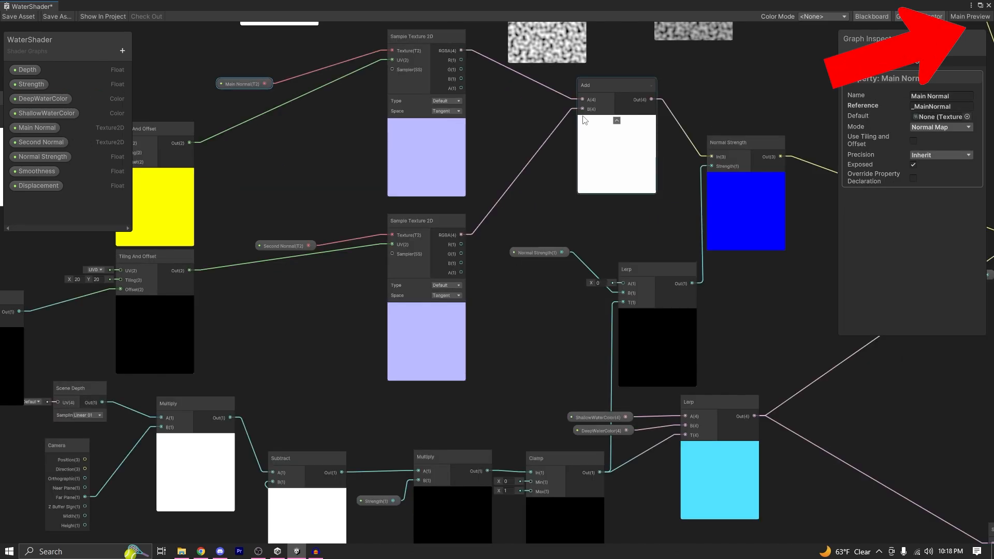
pyautogui.click(952, 131)
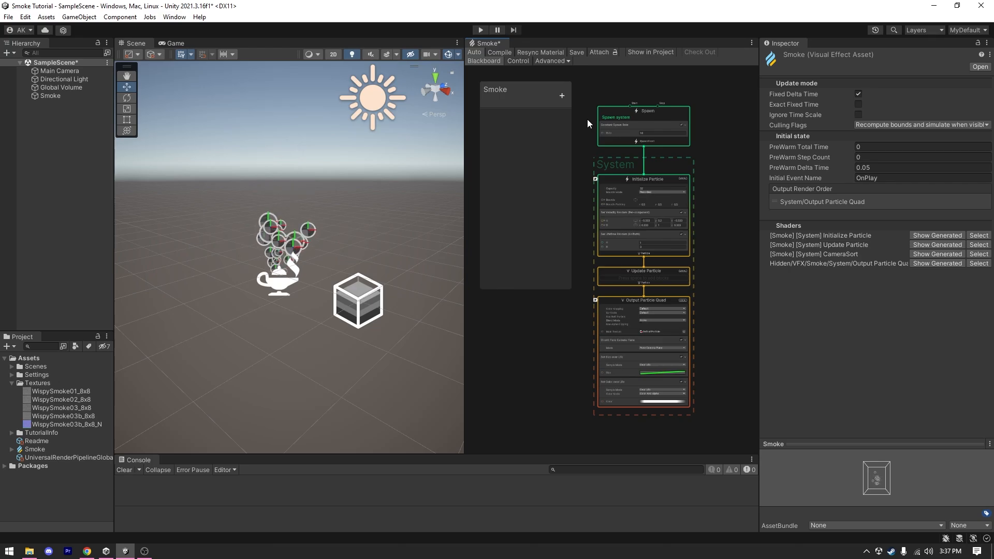
# Step: Set the Constant Spawn Rate of the Spawn system to 10
pyautogui.scroll(3, 621, 123)
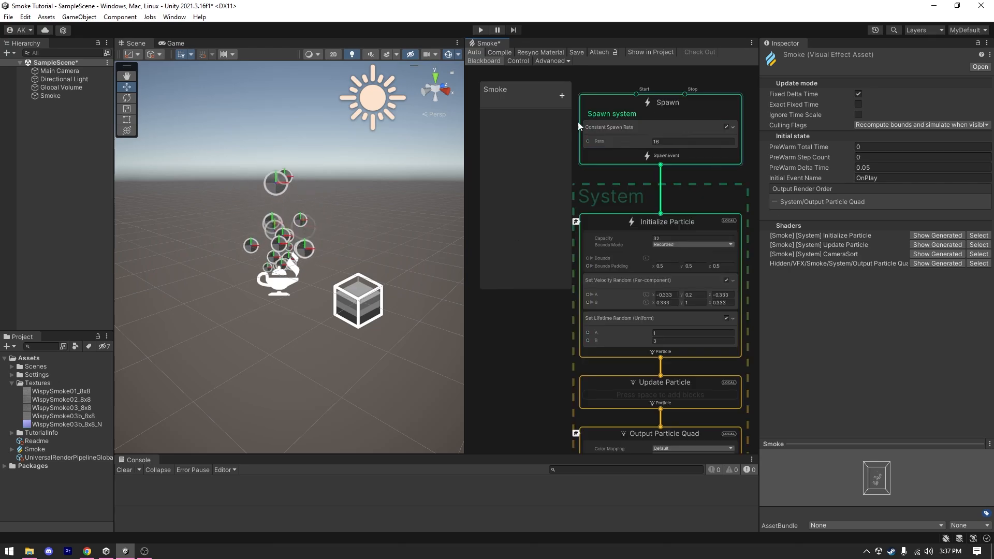
pyautogui.click(672, 140)
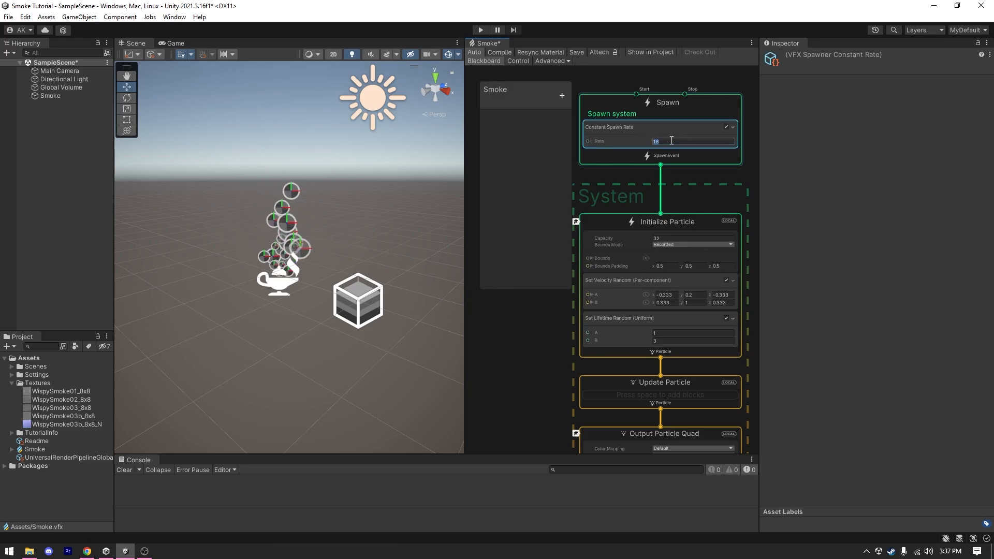
pyautogui.write('1')
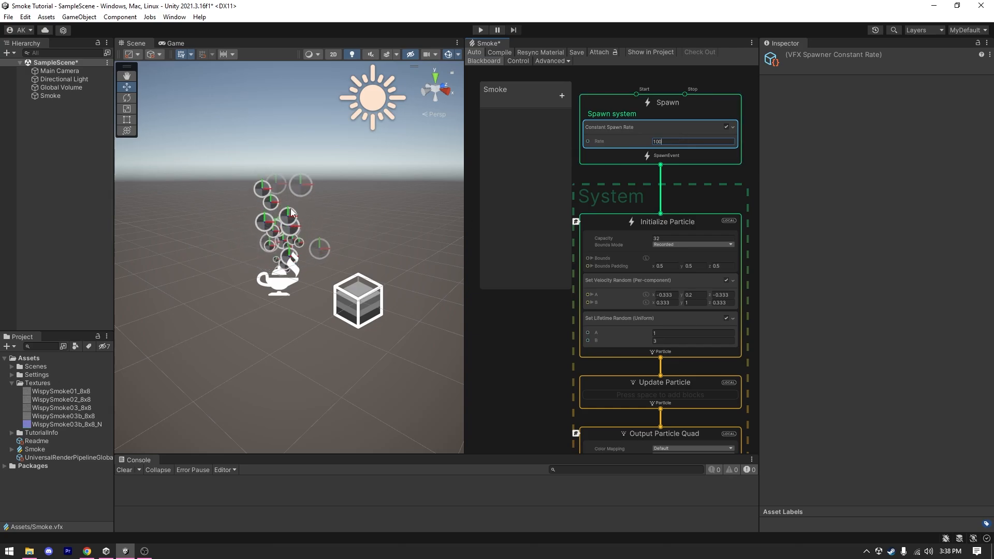
pyautogui.doubleClick(667, 145)
pyautogui.write('10')
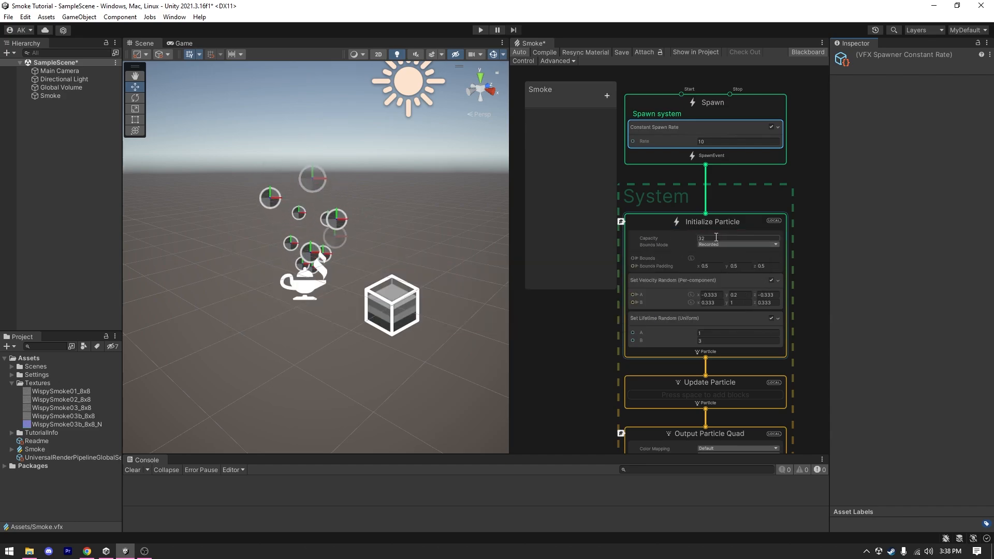
# Step: Set the particle capacity of the Initialize Particle context to 60
pyautogui.click(716, 237)
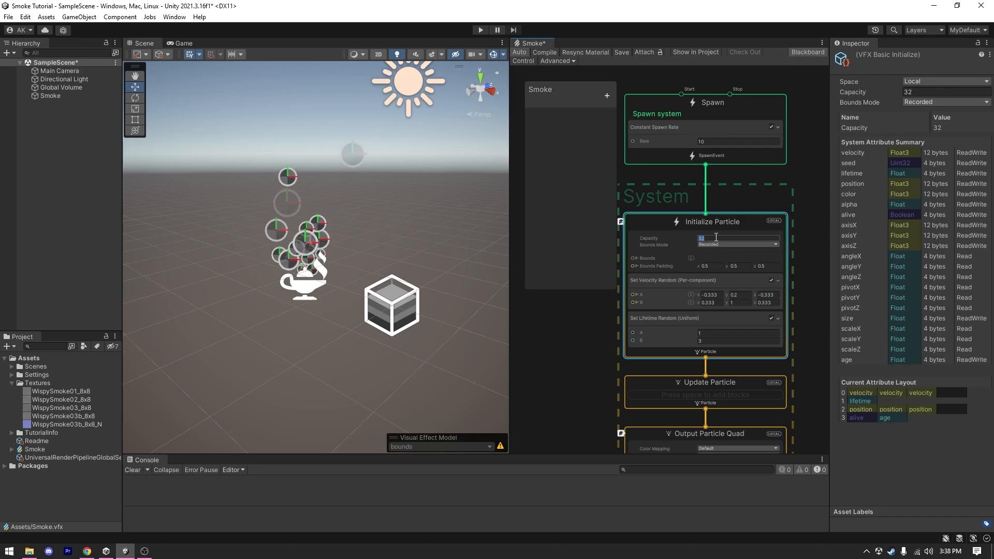
pyautogui.write('60')
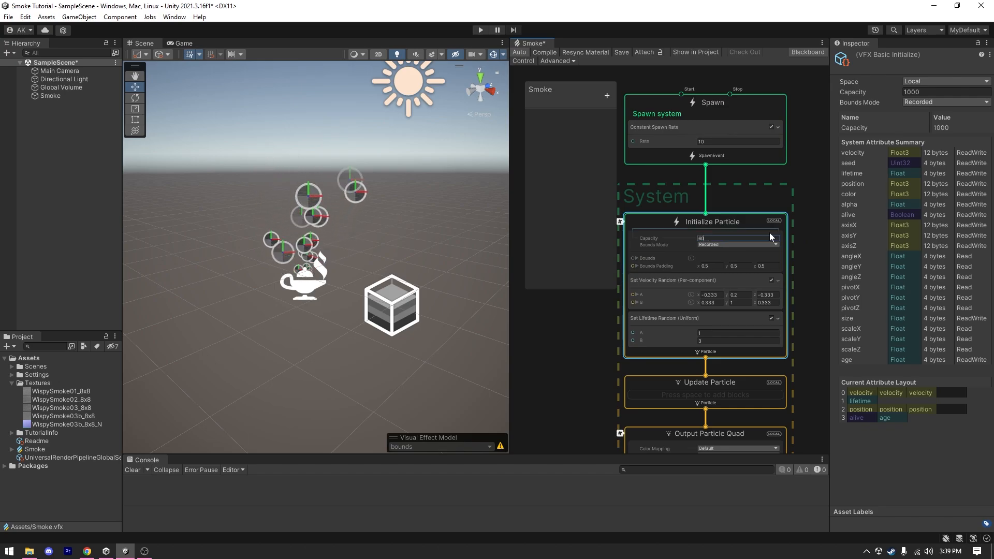
pyautogui.press('Return')
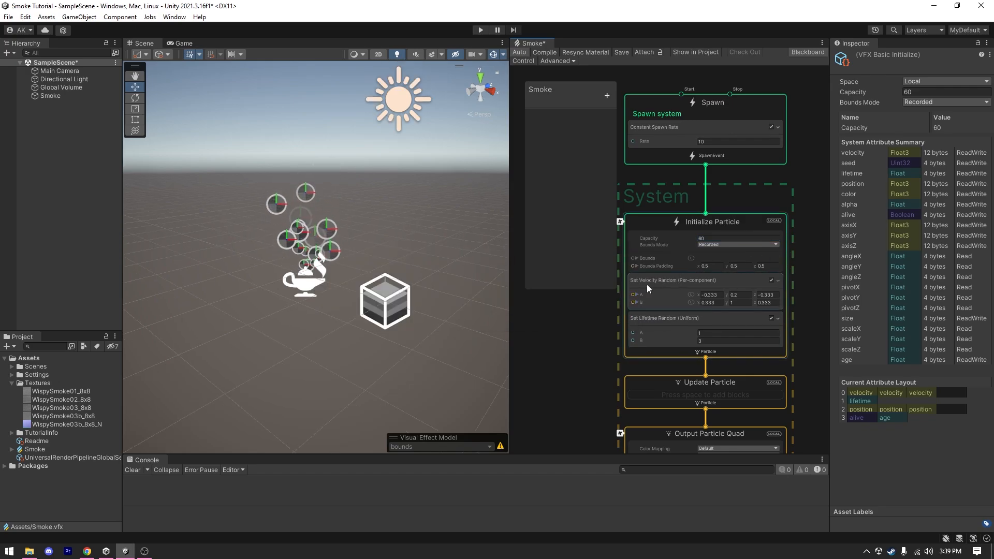
# Step: Set the Y component of value A in the Set Velocity Random block to 0.6
pyautogui.click(675, 281)
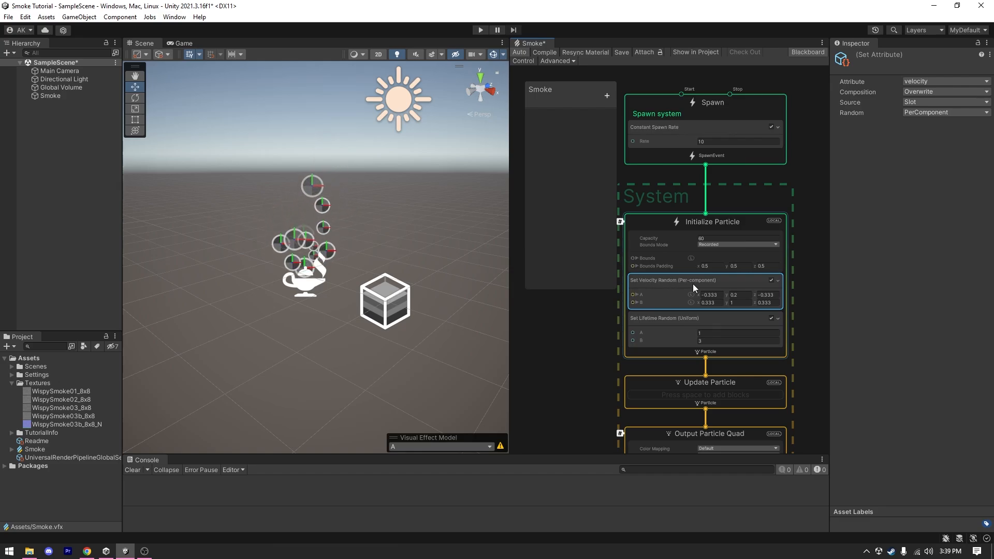
pyautogui.click(741, 295)
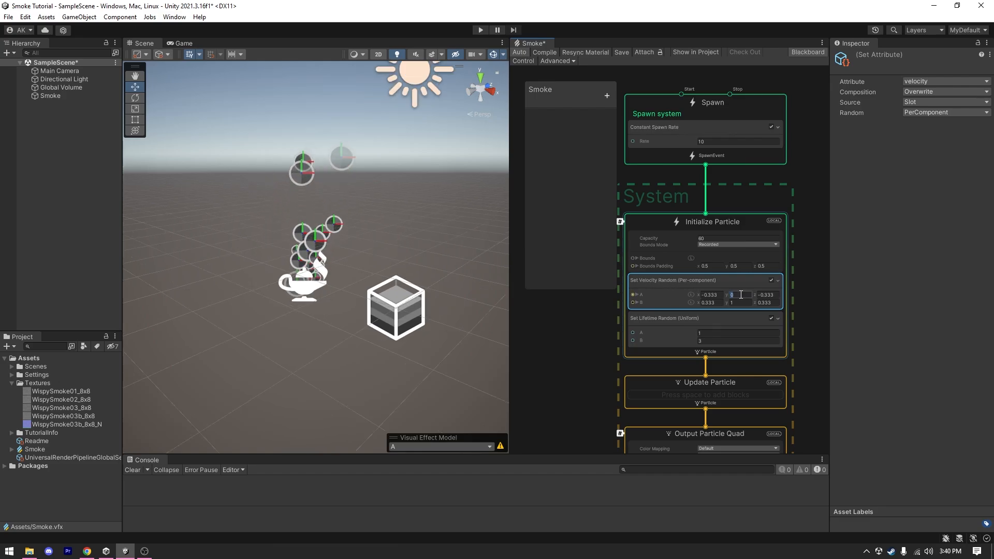
pyautogui.press('BackSpace')
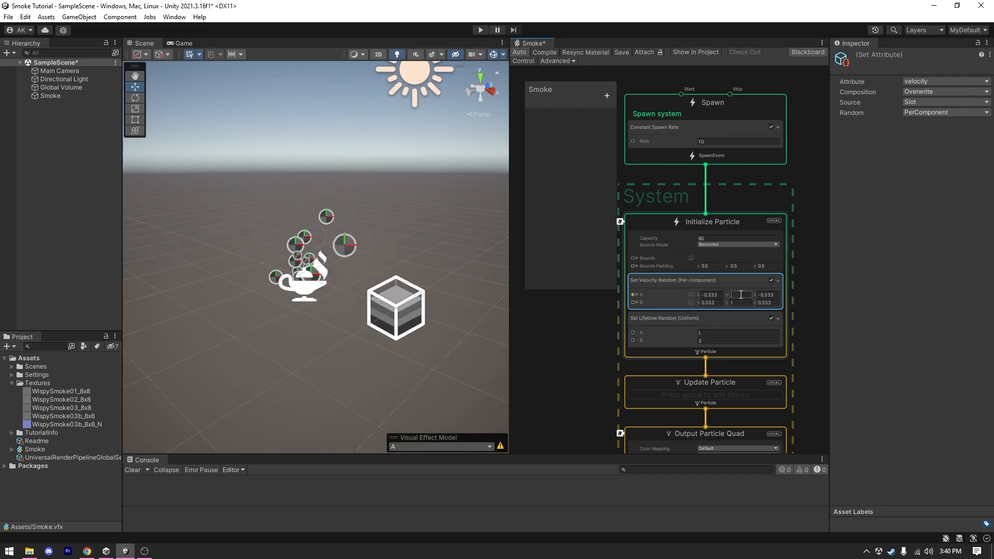
pyautogui.write('.5')
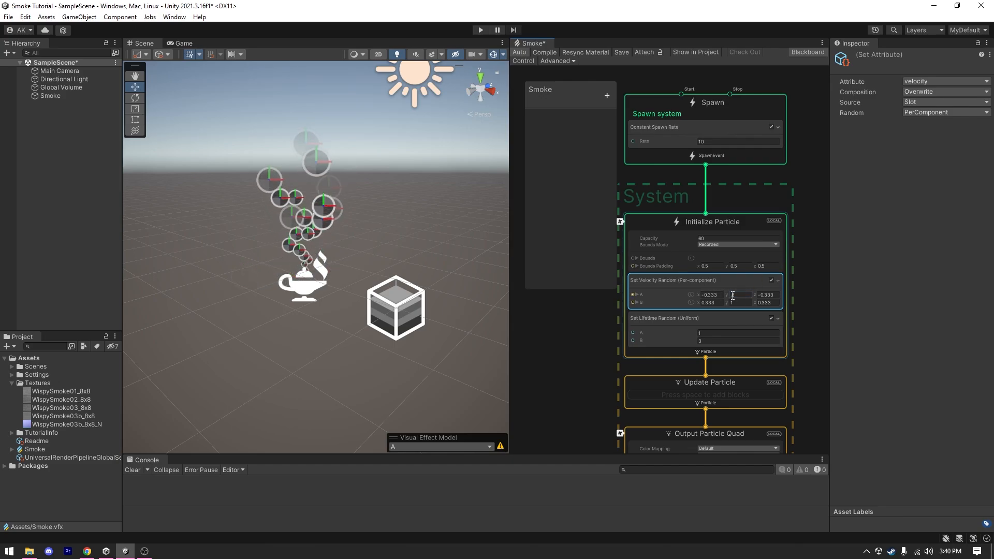
pyautogui.click(744, 279)
# Step: Set the Set Lifetime Random block's A to 6 and B to 8
pyautogui.click(677, 320)
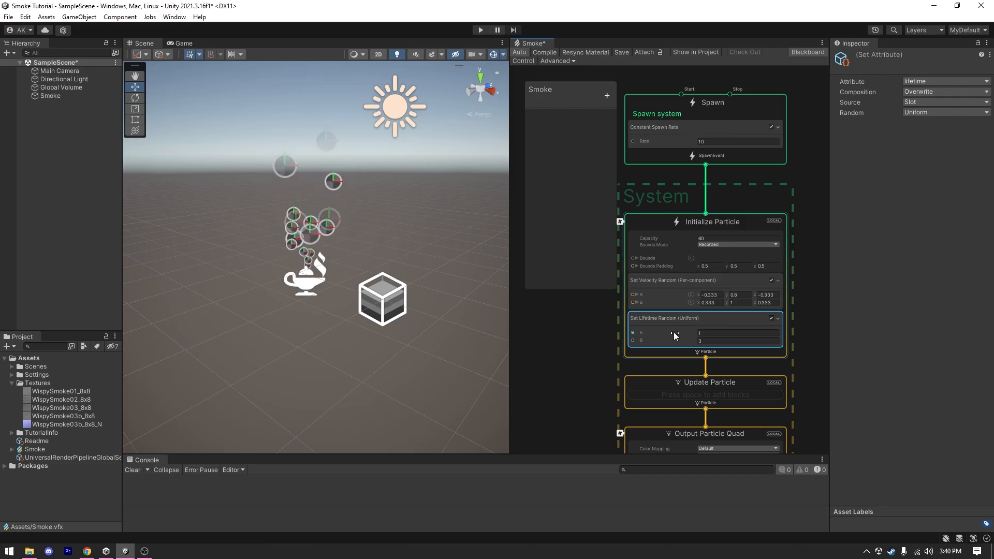
pyautogui.click(710, 334)
pyautogui.write('6')
pyautogui.press('Tab')
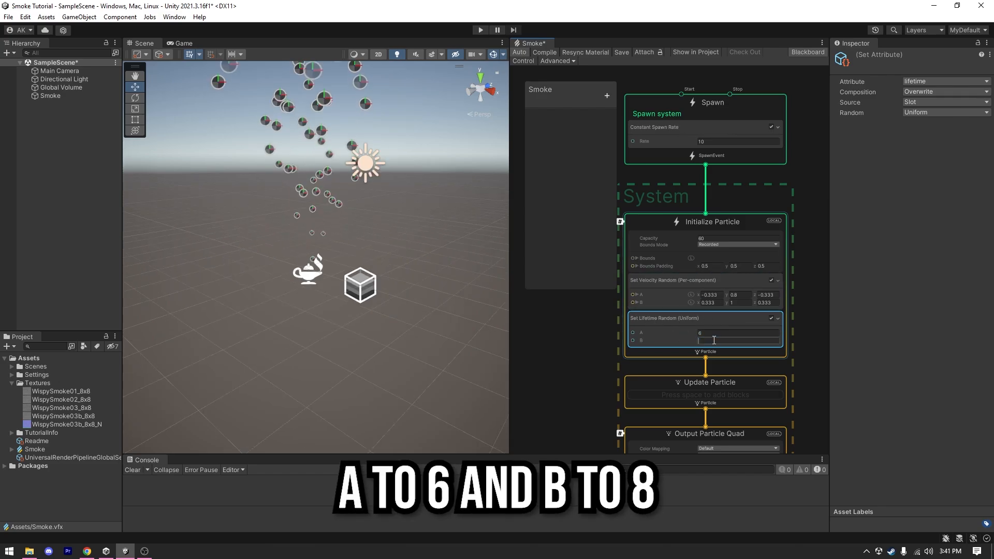
pyautogui.write('8')
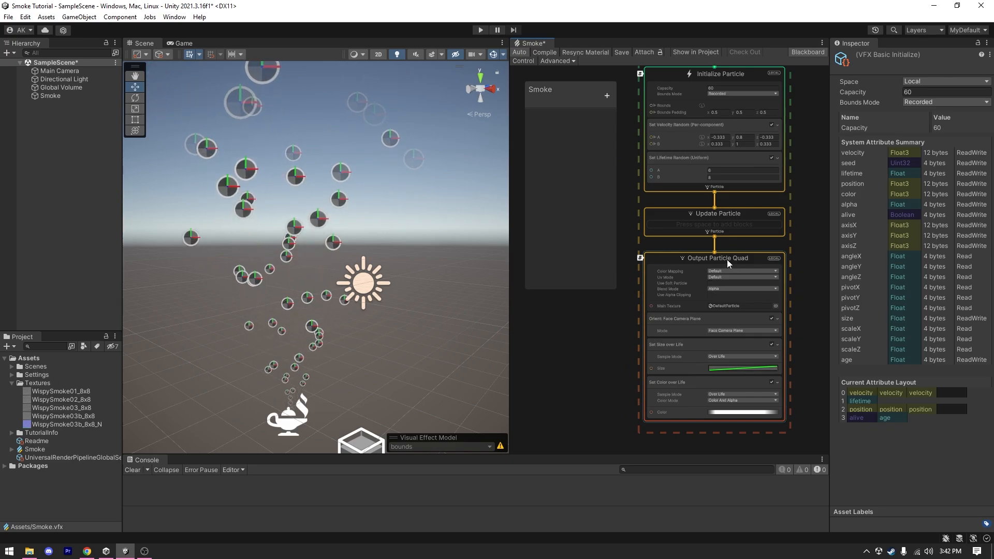
# Step: Replace the Output Particle Quad context with an Output Particle URP Lit Quad connected and aligned under Update Particle
pyautogui.click(727, 260)
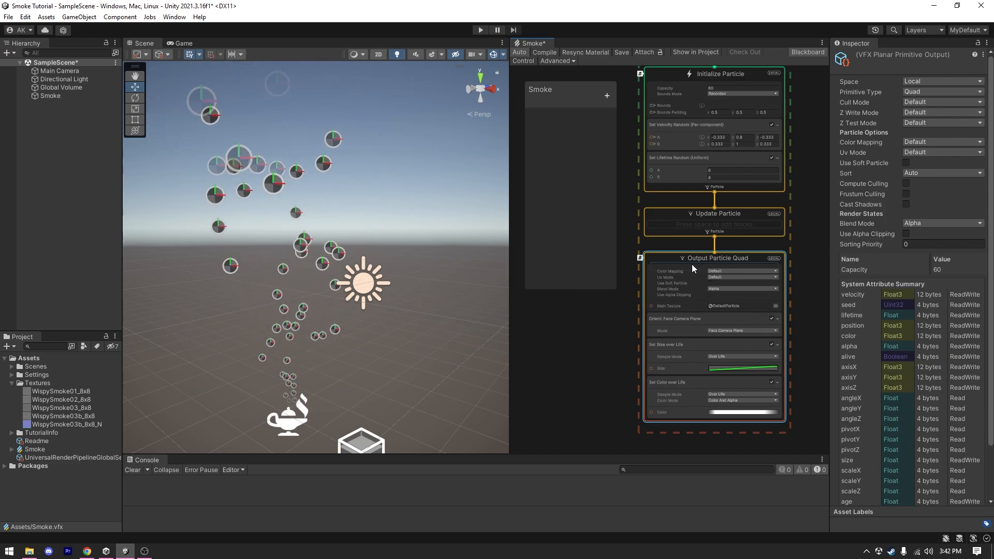
pyautogui.press('Delete')
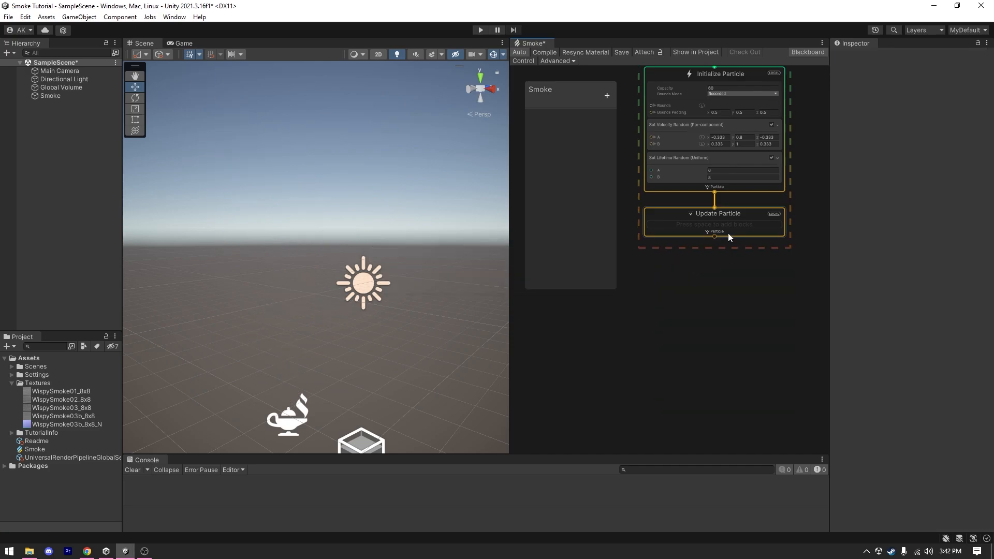
pyautogui.moveTo(715, 237); pyautogui.dragTo(713, 254)
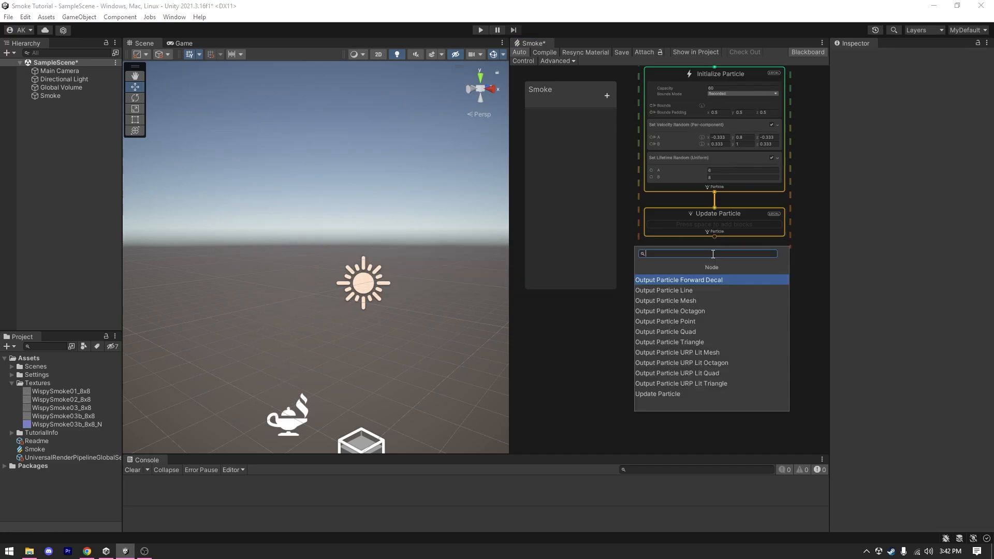
pyautogui.write('qua')
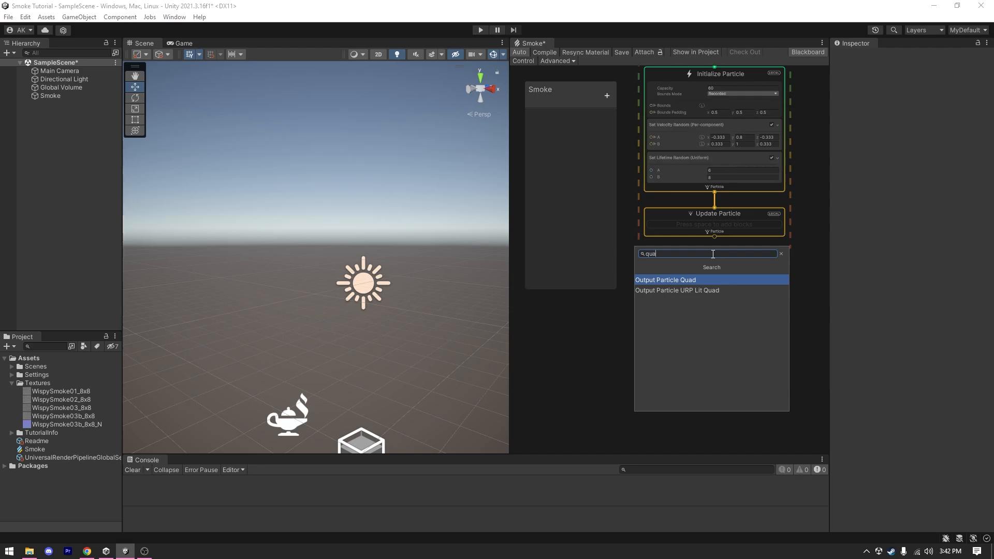
pyautogui.click(720, 291)
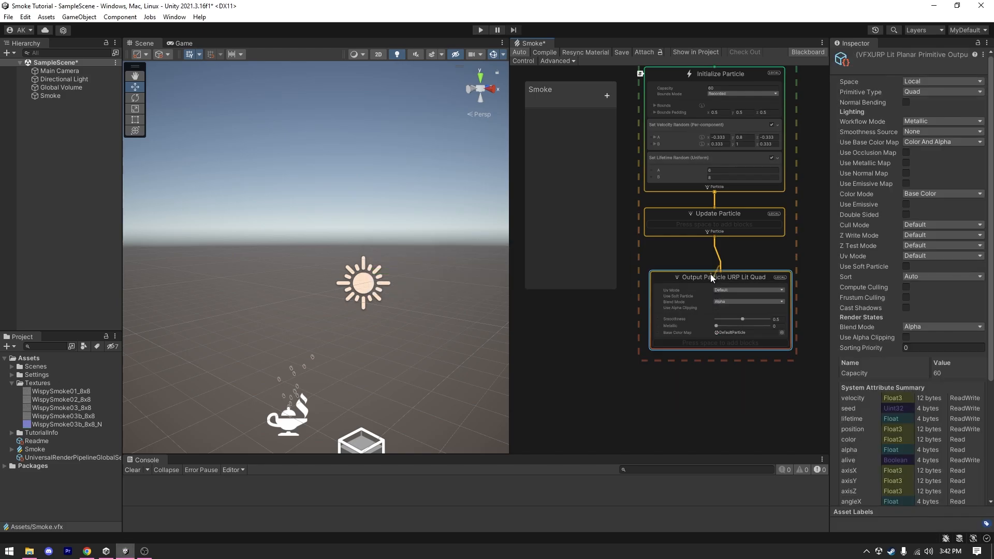
pyautogui.moveTo(736, 275); pyautogui.dragTo(732, 274)
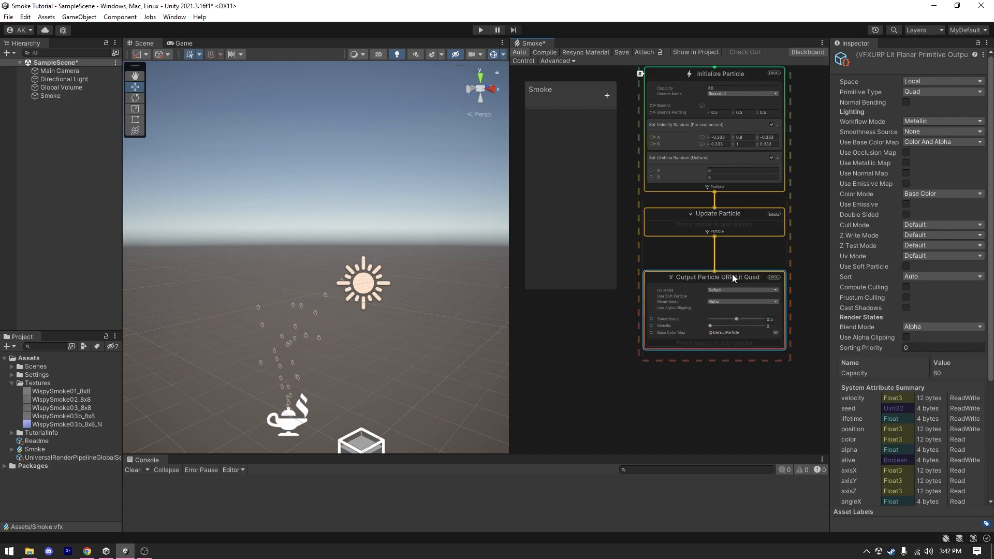
pyautogui.scroll(3, 685, 313)
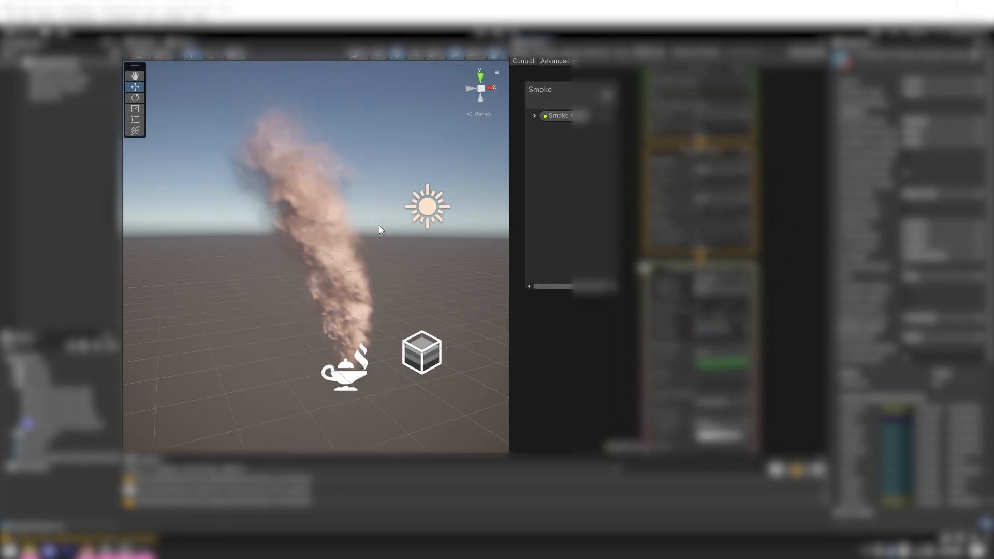
# Step: Examine the lit smoke plume in the Scene view from several angles and distances, with the view widened
pyautogui.moveTo(380, 226)
pyautogui.mouseDown(button='middle')
pyautogui.moveTo(411, 267)
pyautogui.moveTo(449, 271)
pyautogui.moveTo(382, 262)
pyautogui.moveTo(365, 233)
pyautogui.mouseUp(button='middle')
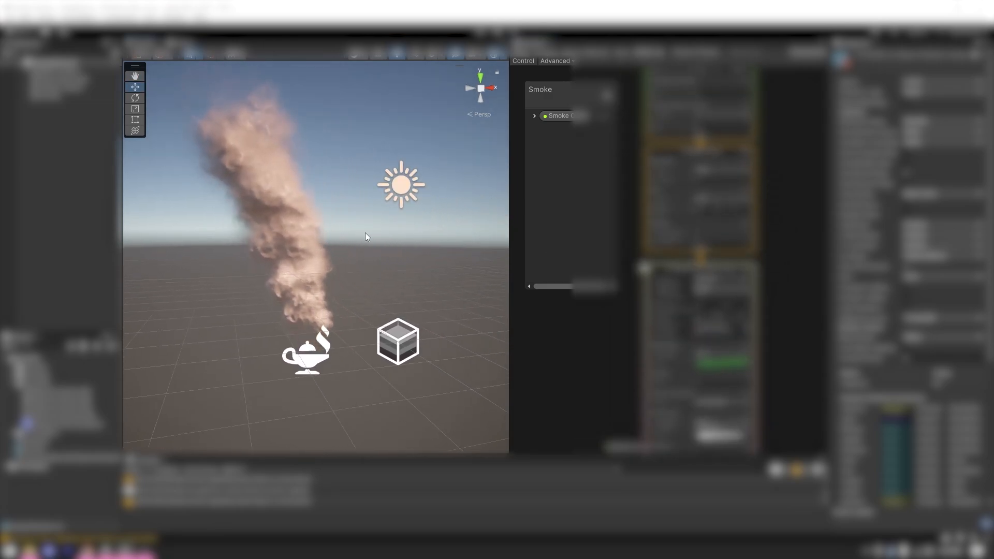
pyautogui.scroll(-3, 369, 254)
pyautogui.scroll(4, 370, 254)
pyautogui.moveTo(374, 256); pyautogui.dragTo(410, 216, button='right')
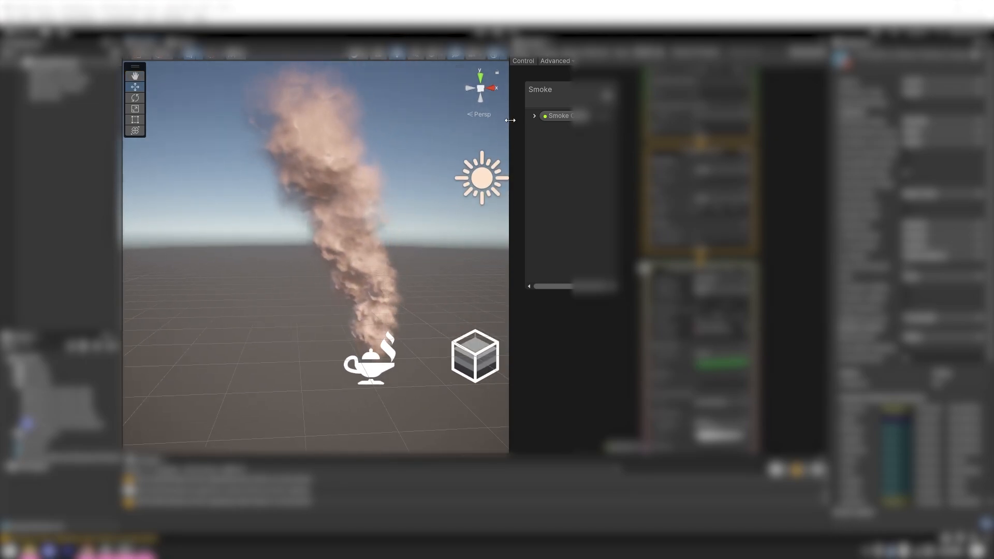
pyautogui.moveTo(510, 120); pyautogui.dragTo(572, 120)
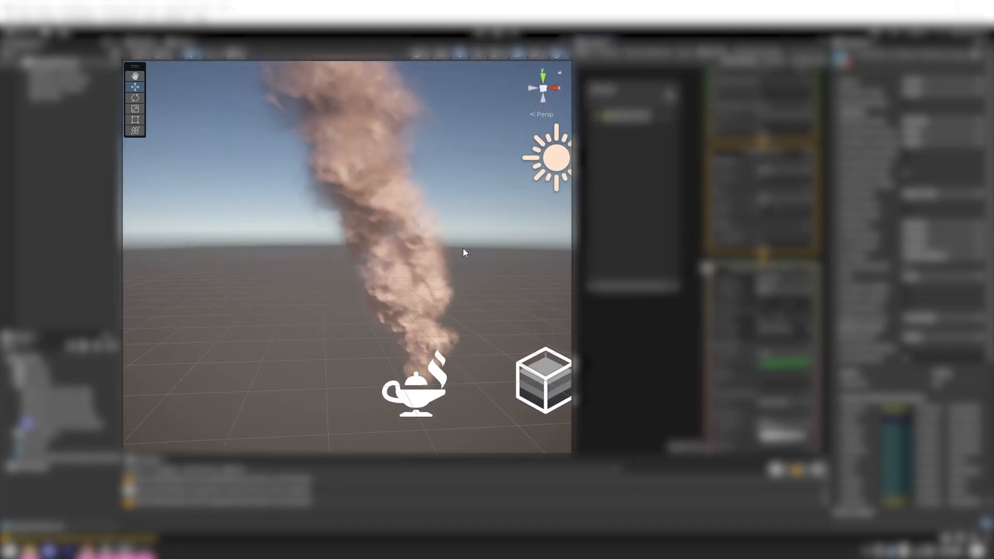
pyautogui.moveTo(463, 249); pyautogui.dragTo(411, 233, button='middle')
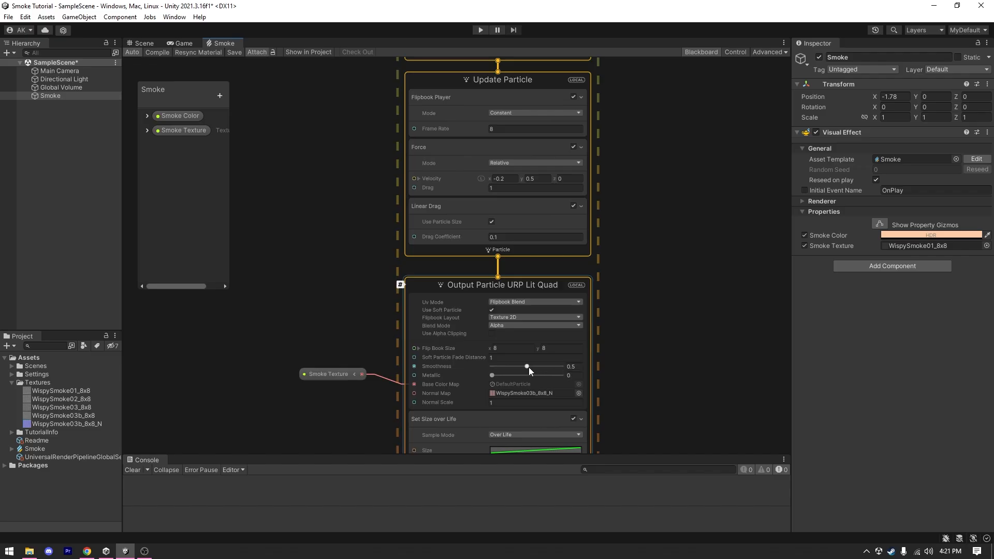
# Step: Open the HDR colour picker for the Smoke object's Smoke Color property and view the plume beside it
pyautogui.click(529, 368)
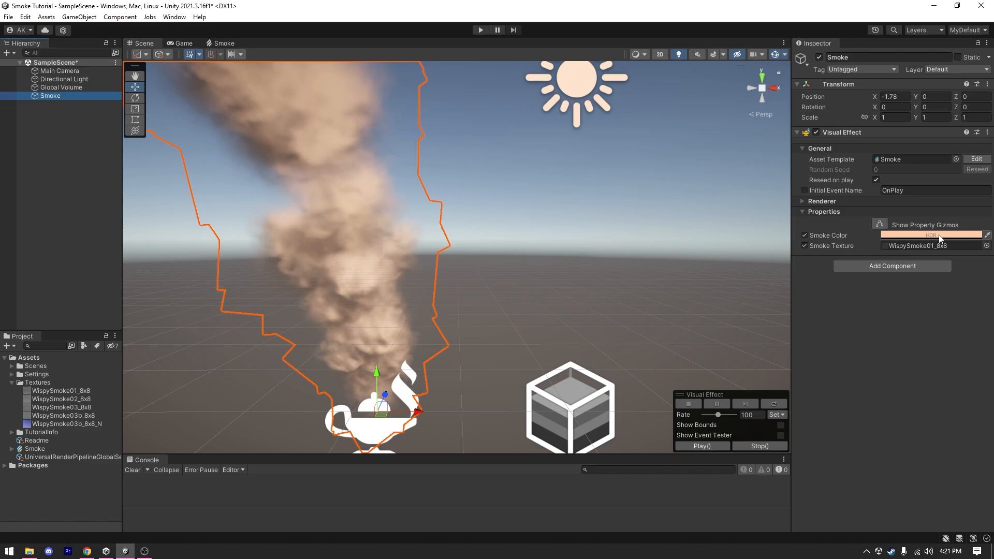
pyautogui.click(932, 235)
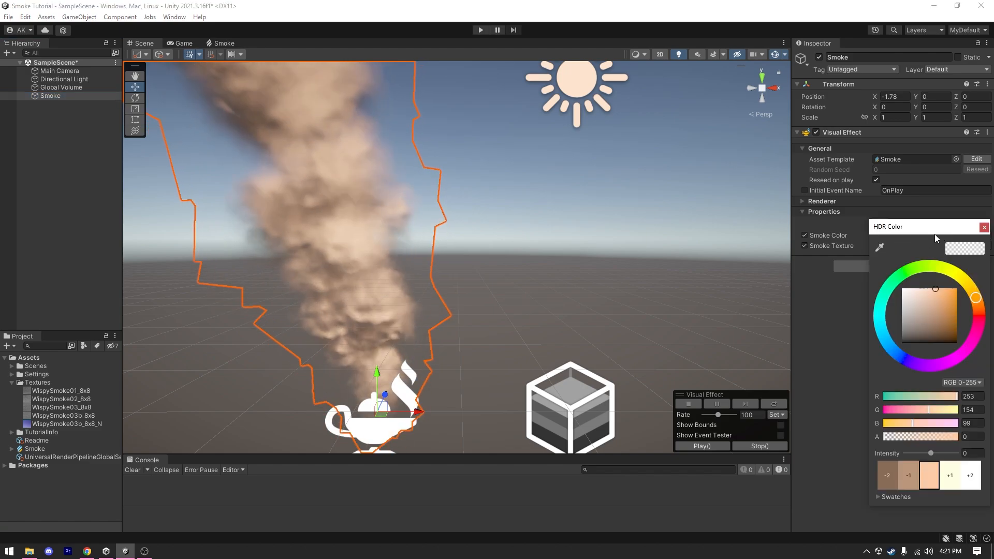
pyautogui.moveTo(935, 229); pyautogui.dragTo(669, 166)
pyautogui.scroll(-3, 588, 227)
pyautogui.moveTo(589, 225); pyautogui.dragTo(598, 277, button='middle')
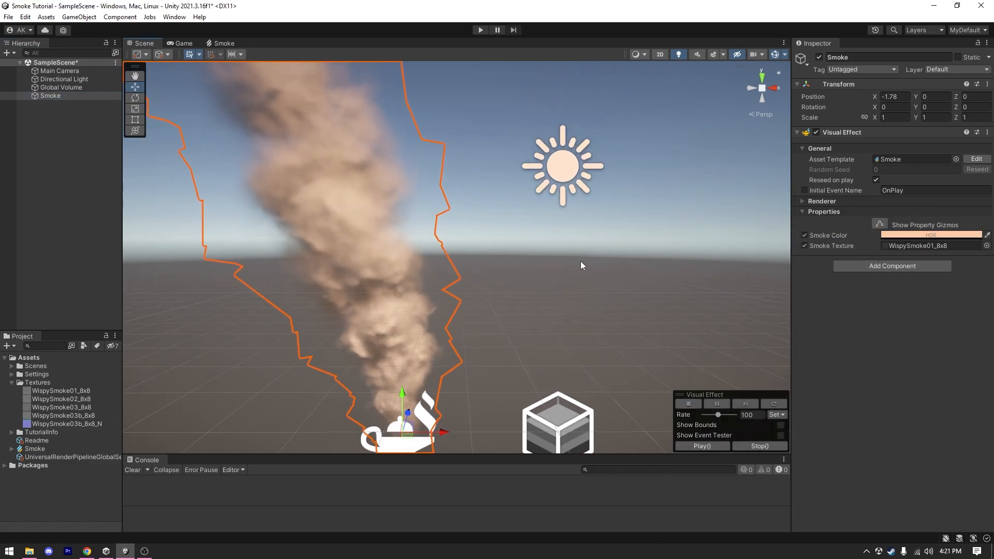
pyautogui.scroll(-2, 581, 265)
pyautogui.click(910, 233)
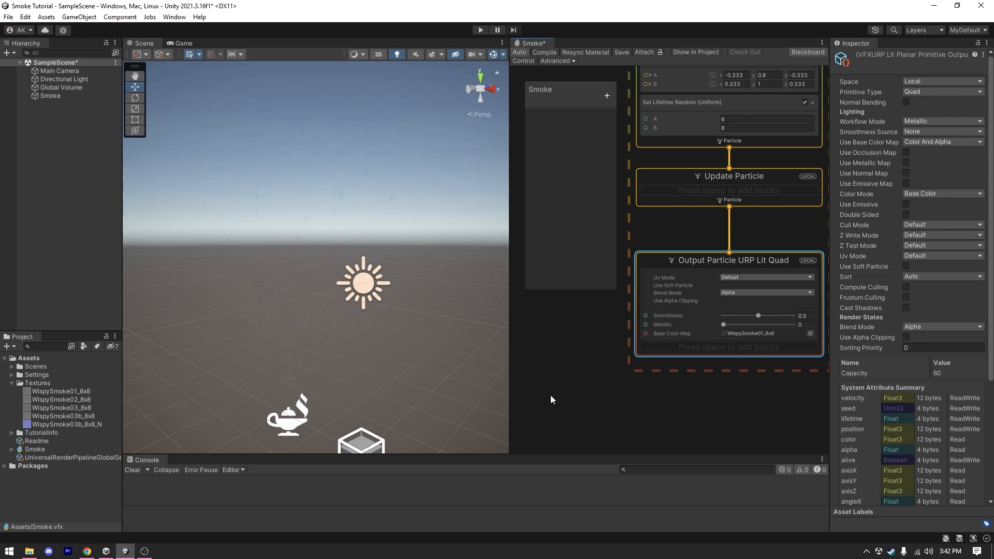
# Step: Examine the textured particles rising above the Smoke emitter up close in the Scene view
pyautogui.scroll(3, 328, 362)
pyautogui.moveTo(256, 373); pyautogui.dragTo(269, 367, button='right')
pyautogui.moveTo(269, 367); pyautogui.dragTo(394, 297, button='middle')
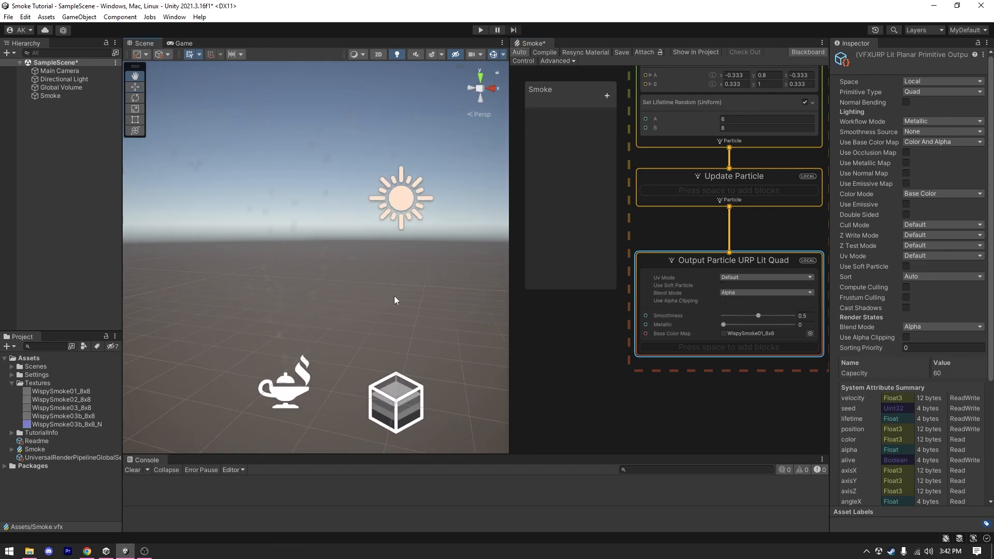
pyautogui.scroll(3, 334, 312)
pyautogui.scroll(3, 335, 312)
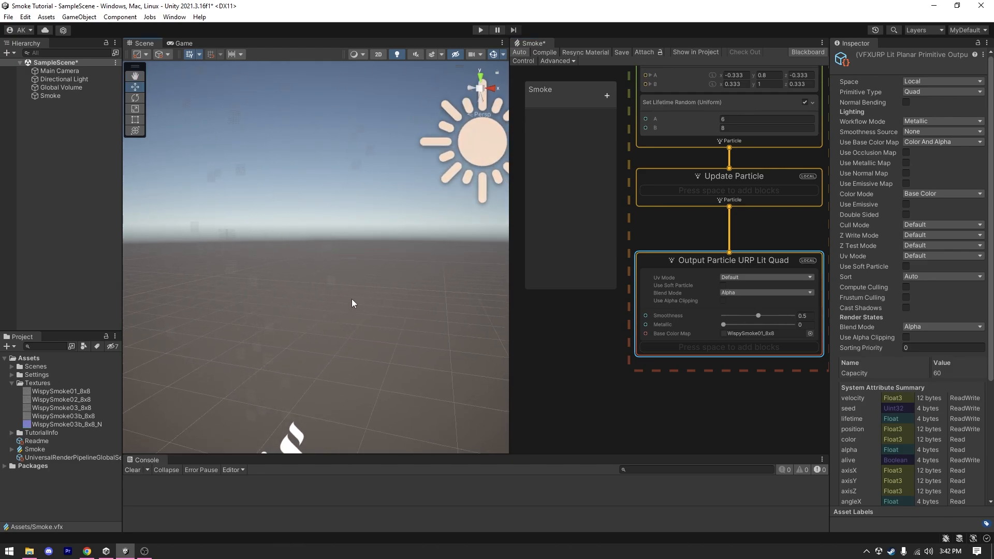
pyautogui.moveTo(353, 299); pyautogui.dragTo(352, 338, button='right')
pyautogui.scroll(2, 337, 327)
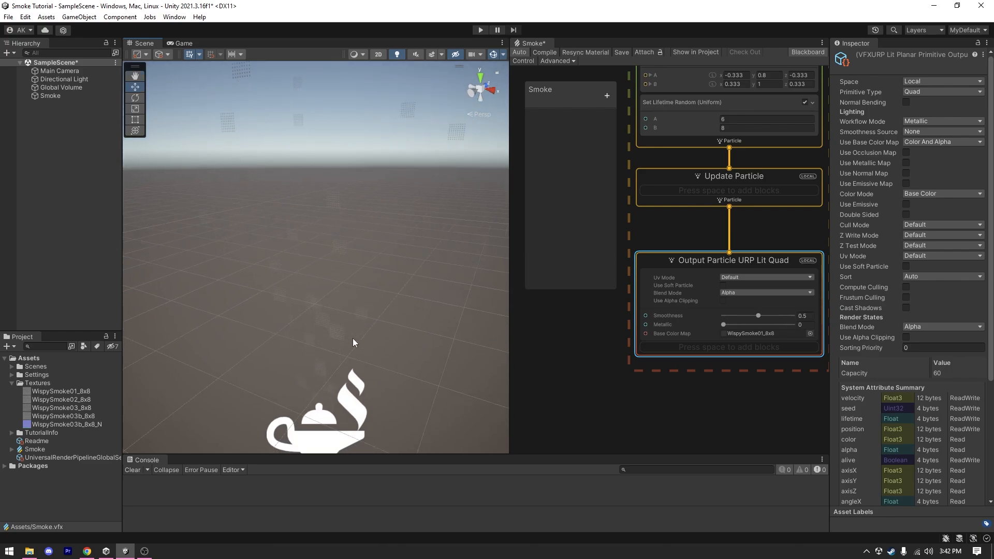
pyautogui.moveTo(353, 338); pyautogui.dragTo(396, 253, button='middle')
pyautogui.scroll(1, 383, 270)
pyautogui.scroll(-2, 366, 244)
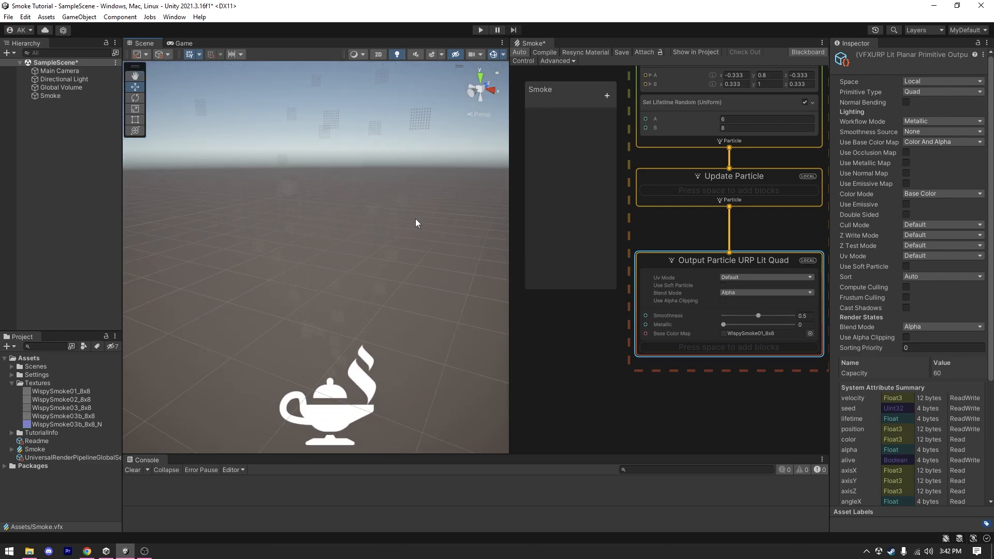
pyautogui.scroll(-4, 309, 257)
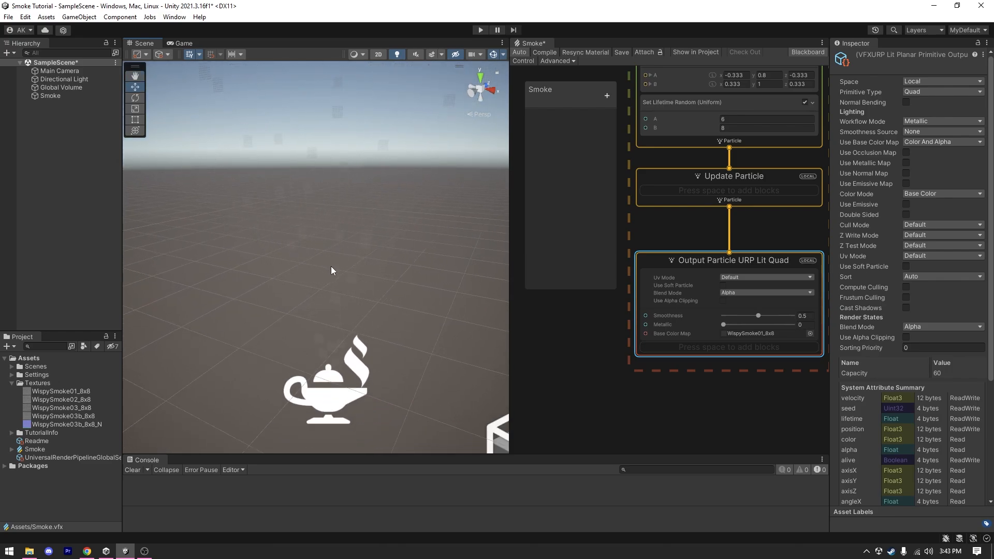
# Step: Enable Use Soft Particle on the Output Particle URP Lit Quad and check the particles near the ground
pyautogui.click(724, 285)
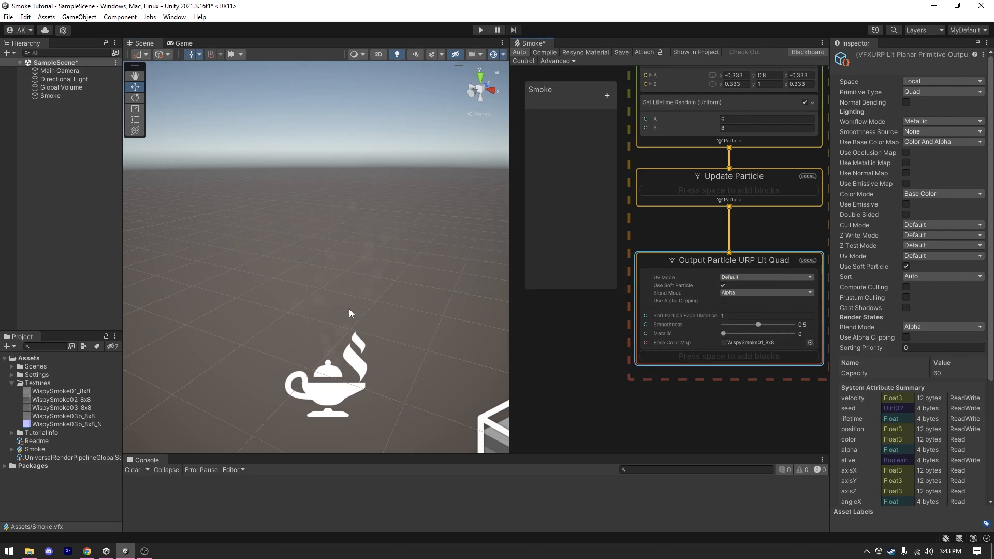
pyautogui.scroll(2, 345, 294)
pyautogui.moveTo(306, 344); pyautogui.dragTo(391, 280, button='right')
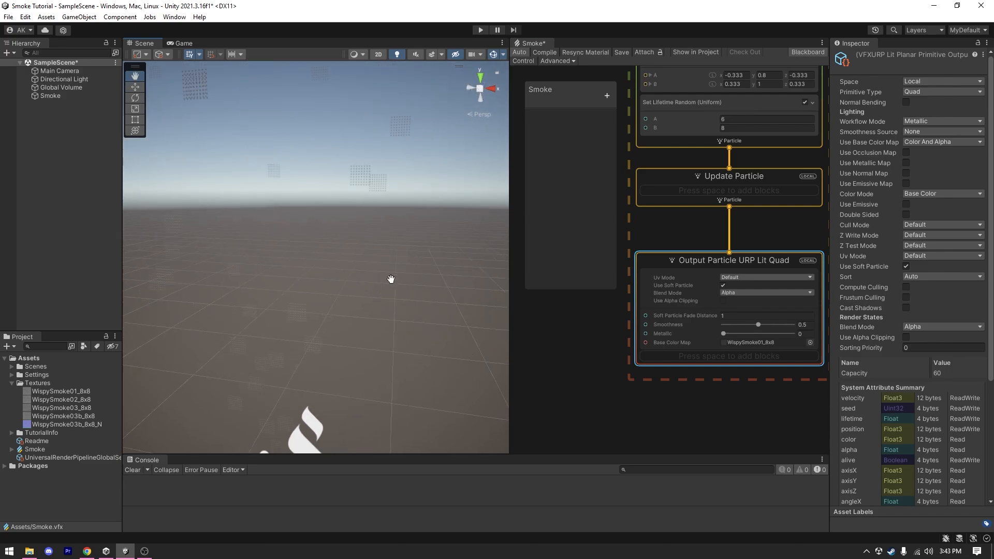
pyautogui.moveTo(390, 279); pyautogui.dragTo(435, 177, button='middle')
pyautogui.scroll(3, 382, 227)
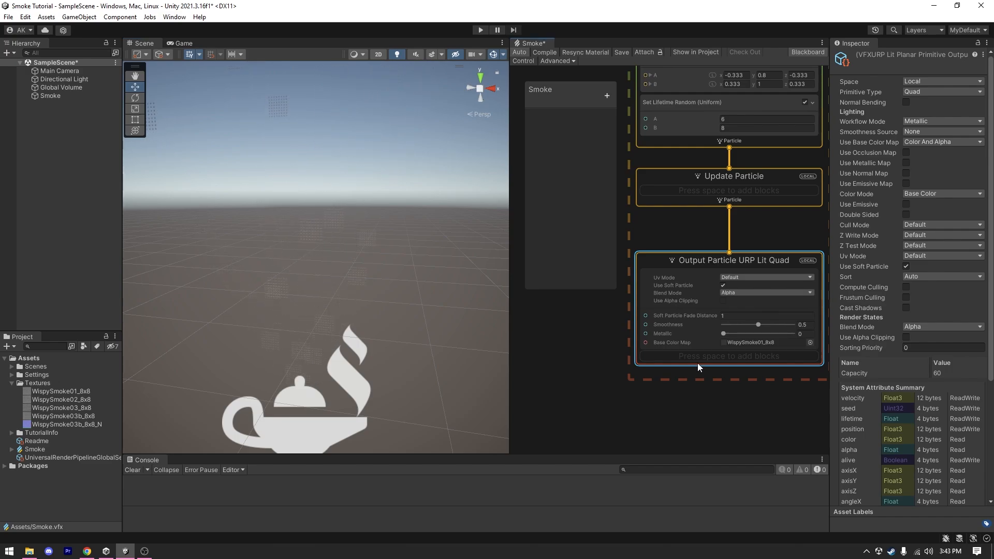
# Step: Add a Set Size block to the Output Particle URP Lit Quad with Size 2
pyautogui.press('space')
pyautogui.write('s')
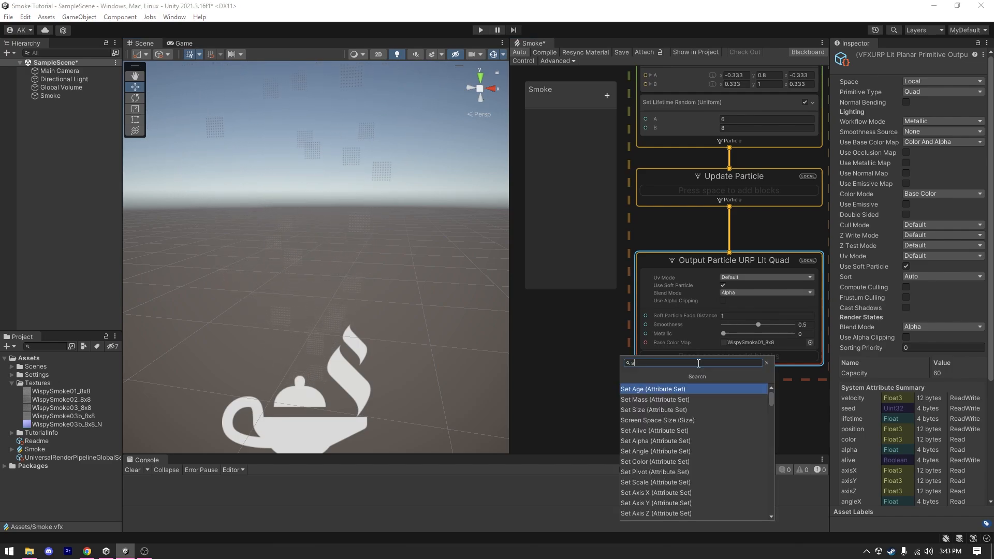
pyautogui.write('et s')
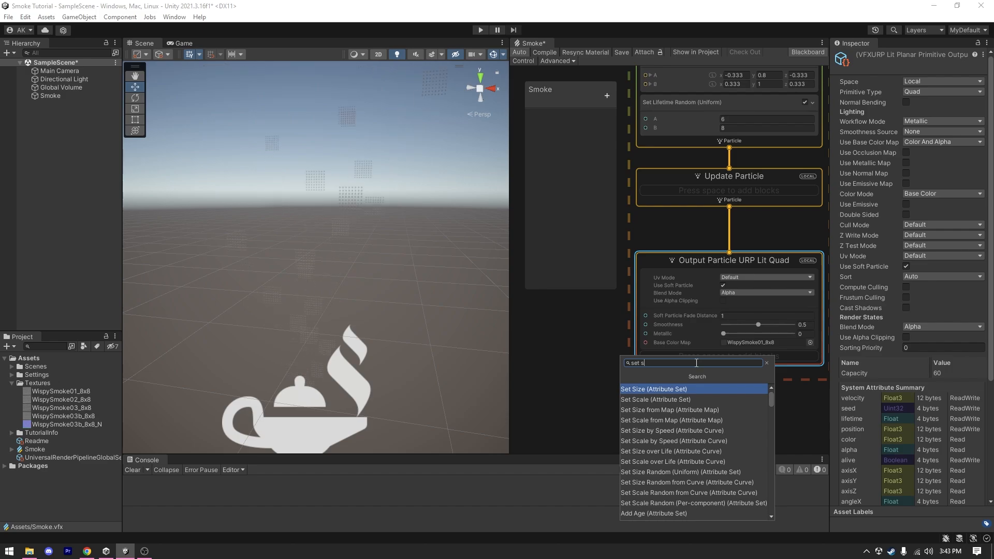
pyautogui.click(679, 392)
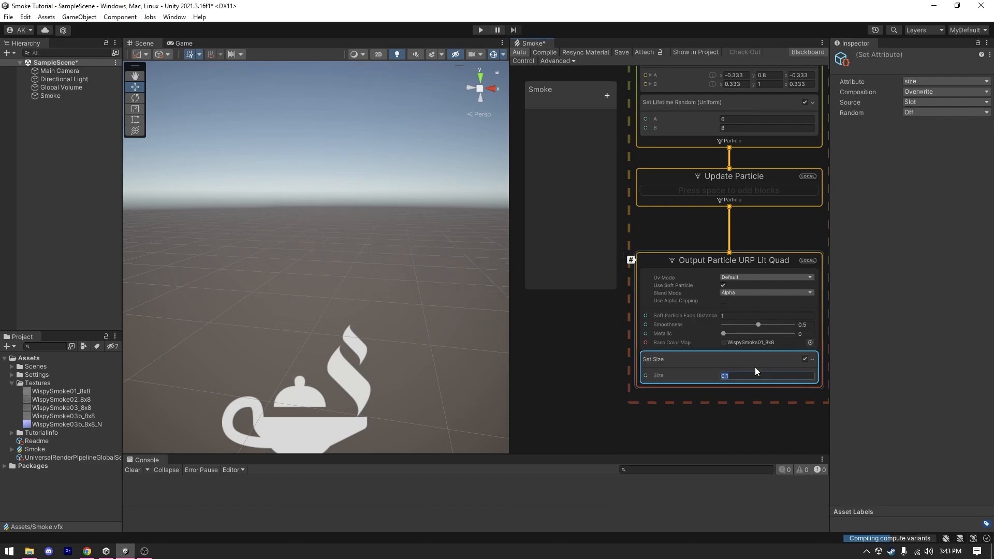
pyautogui.write('2')
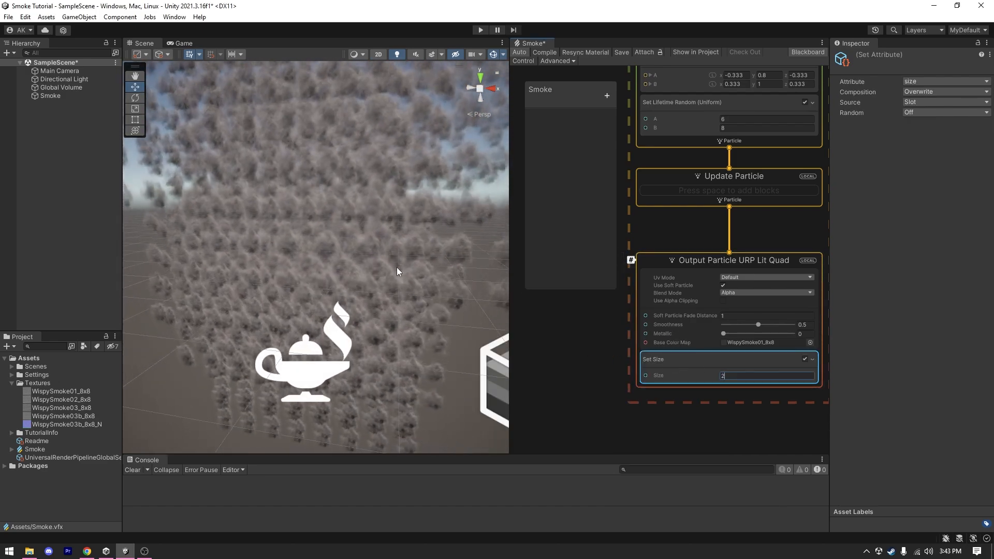
pyautogui.scroll(-4, 363, 243)
pyautogui.moveTo(448, 176); pyautogui.dragTo(413, 266, button='middle')
pyautogui.scroll(-3, 414, 266)
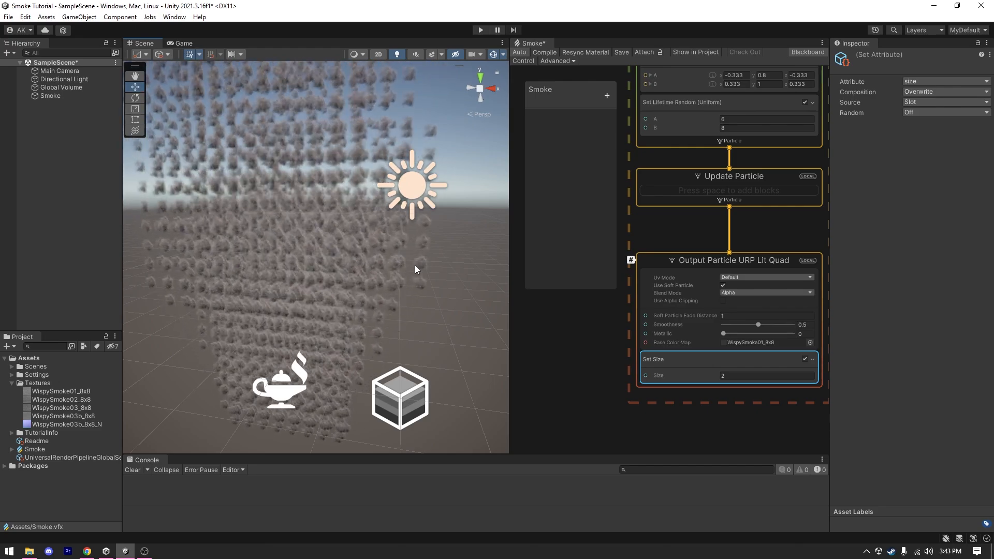
# Step: View the WispySmoke01_8x8 texture at full size to examine its flipbook frame layout, and close the image
pyautogui.click(82, 391)
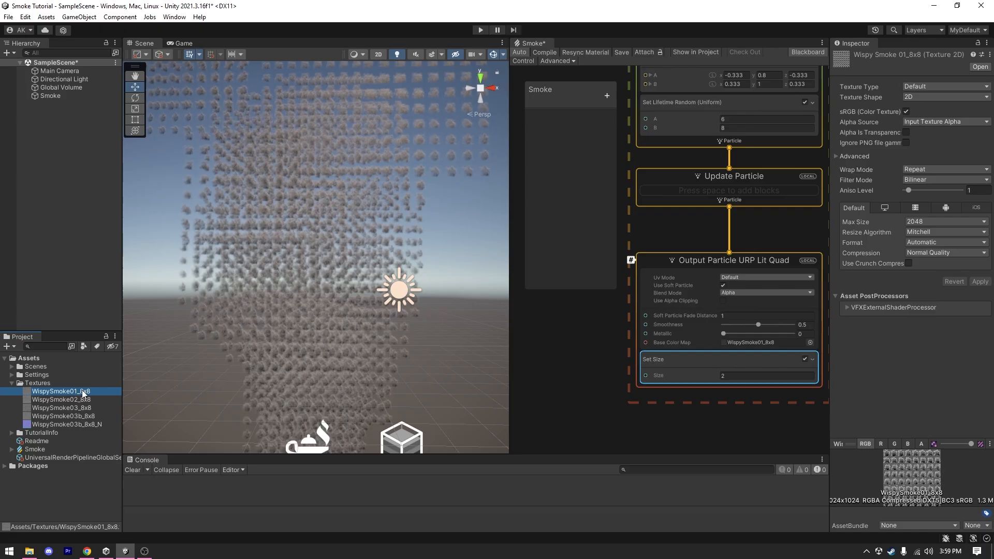
pyautogui.doubleClick(82, 392)
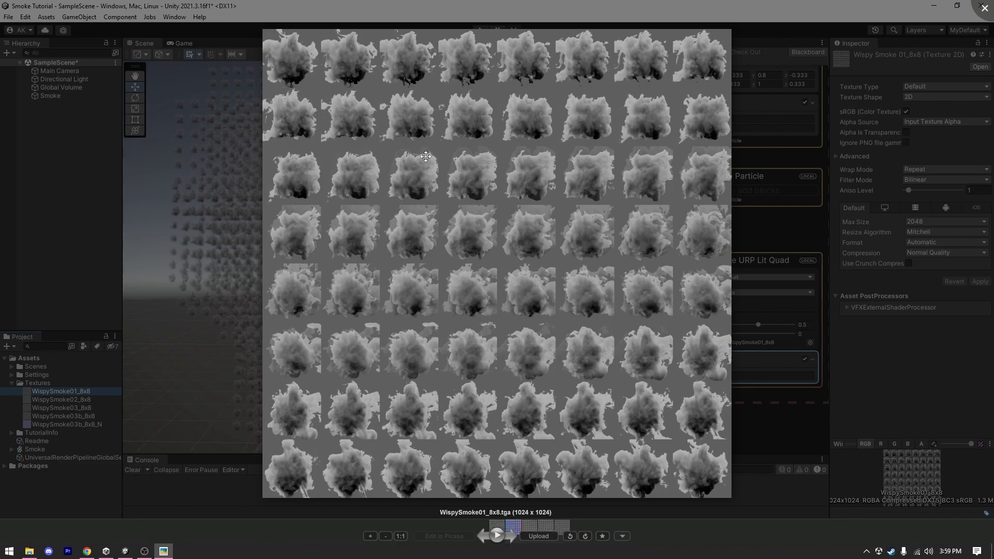
pyautogui.press('Escape')
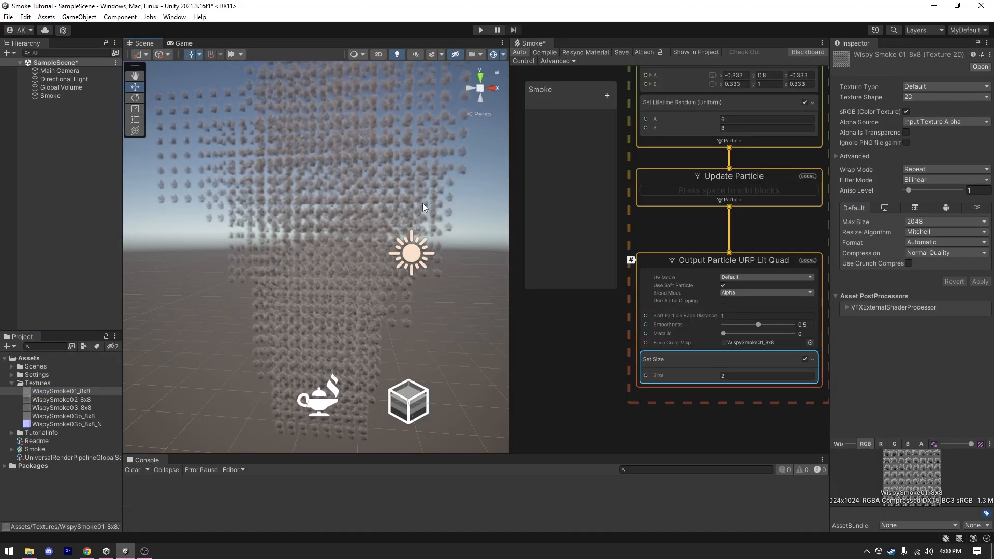
# Step: Set the Output Particle URP Lit Quad's Uv Mode to Flipbook Blend and examine the smoke in the Scene view
pyautogui.click(732, 280)
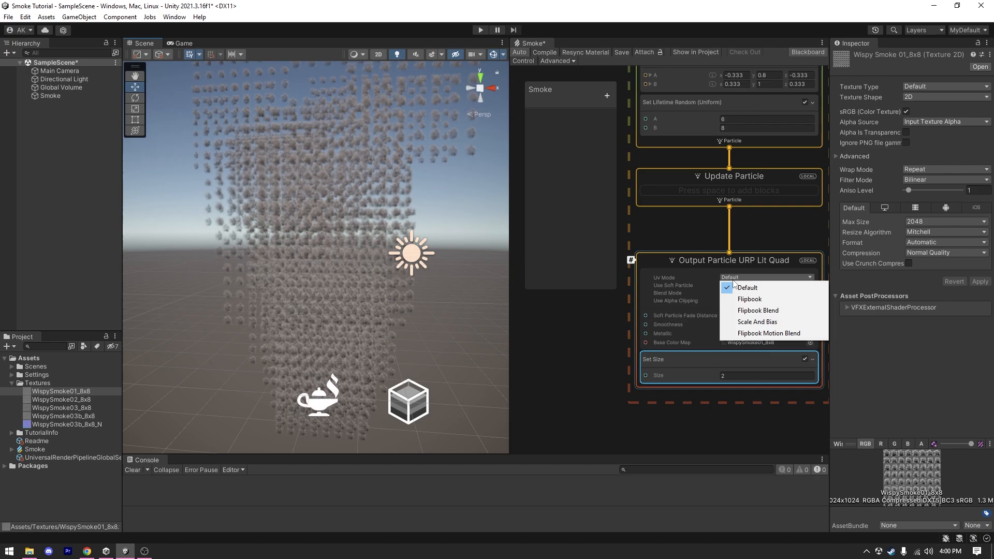
pyautogui.click(755, 314)
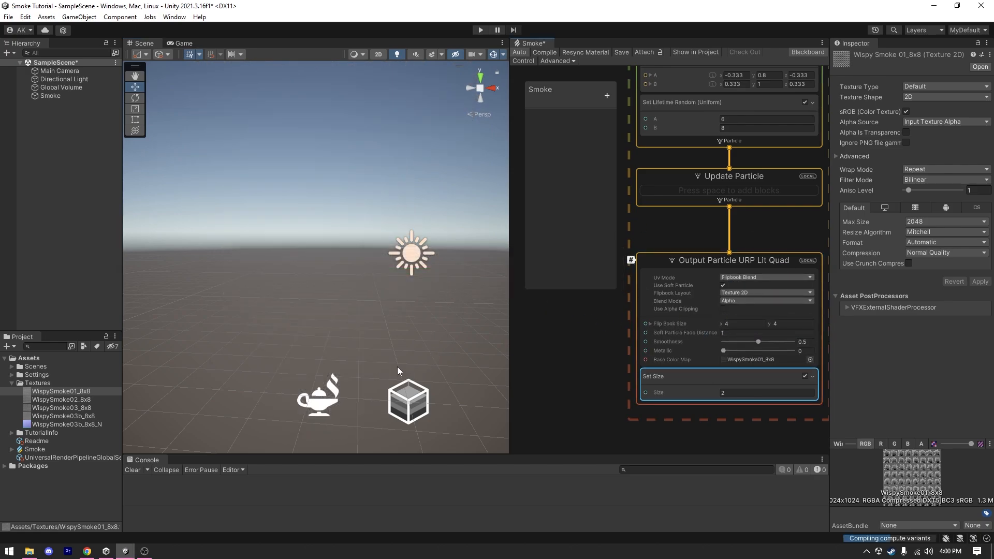
pyautogui.moveTo(418, 285); pyautogui.dragTo(402, 295, button='right')
pyautogui.scroll(3, 437, 294)
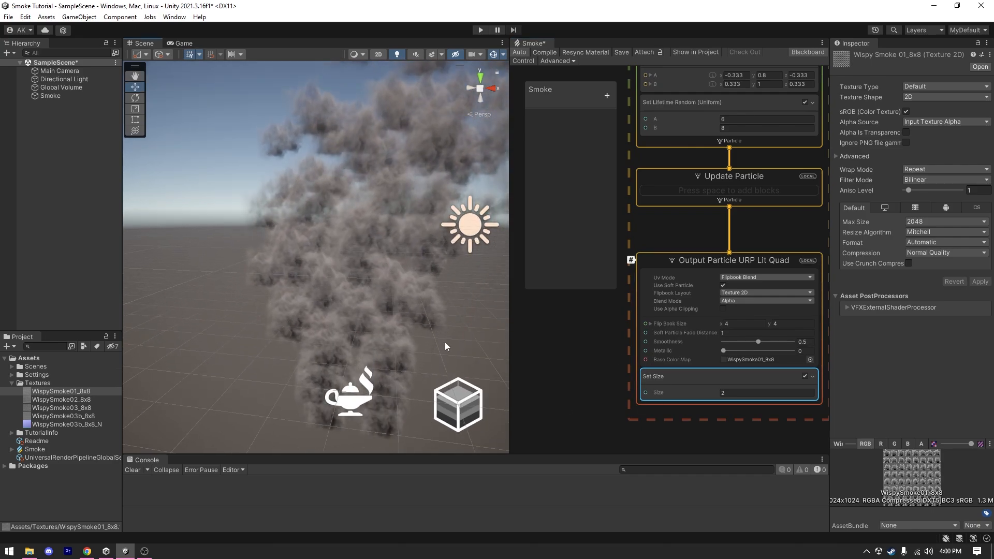
pyautogui.moveTo(406, 319); pyautogui.dragTo(305, 197, button='middle')
pyautogui.scroll(2, 334, 322)
pyautogui.scroll(4, 304, 198)
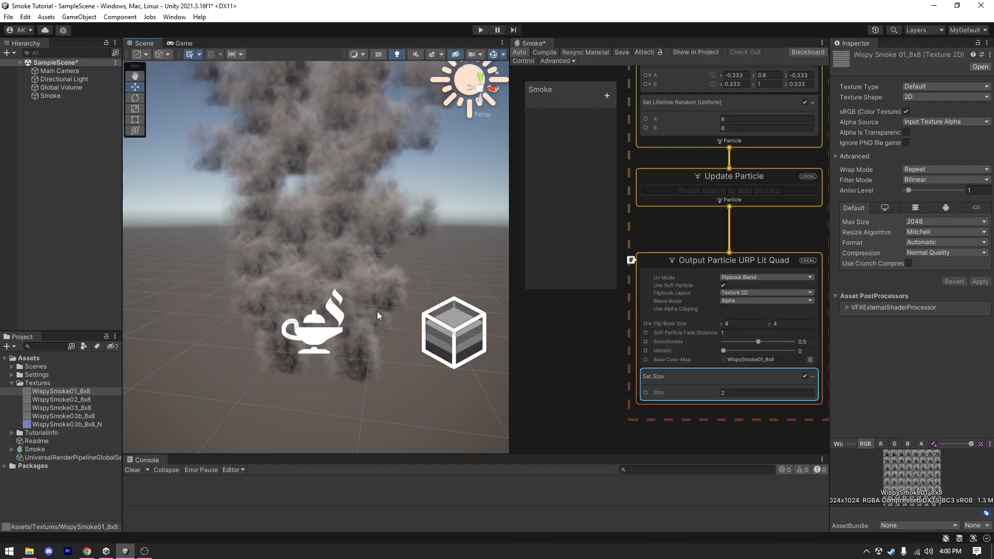
# Step: Set the Flip Book Size to x 8, y 8 on the output and check the smoke column in the scene
pyautogui.click(748, 323)
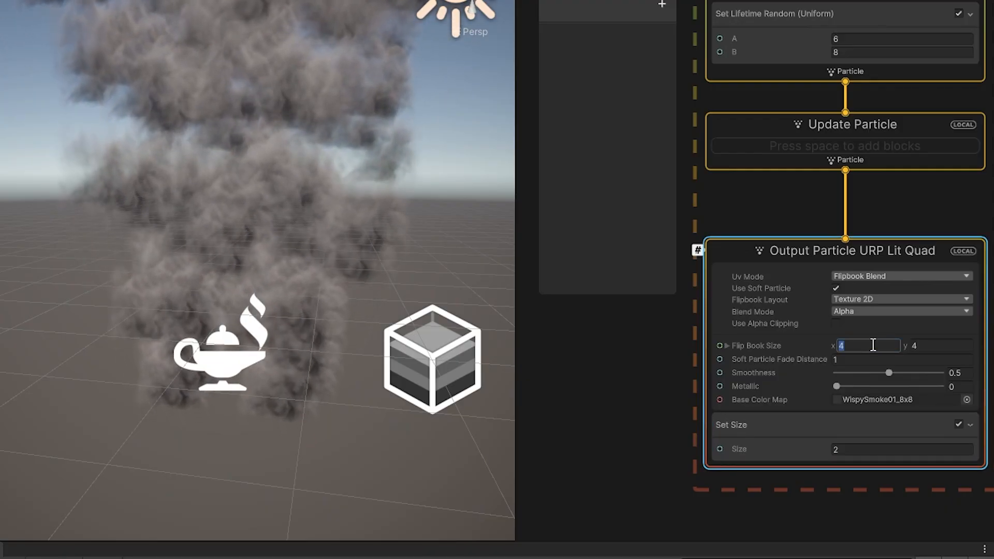
pyautogui.write('8')
pyautogui.click(936, 345)
pyautogui.write('8')
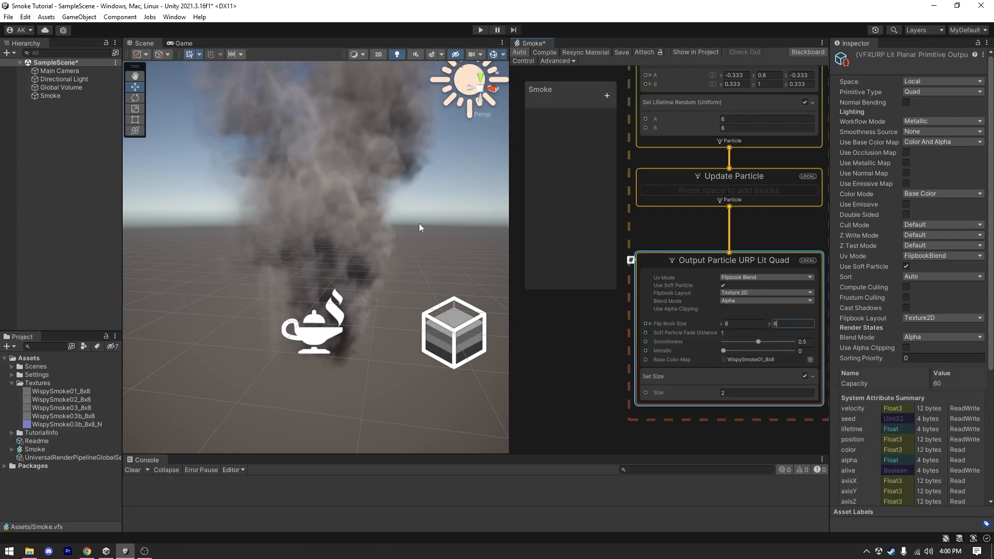
pyautogui.scroll(-2, 394, 212)
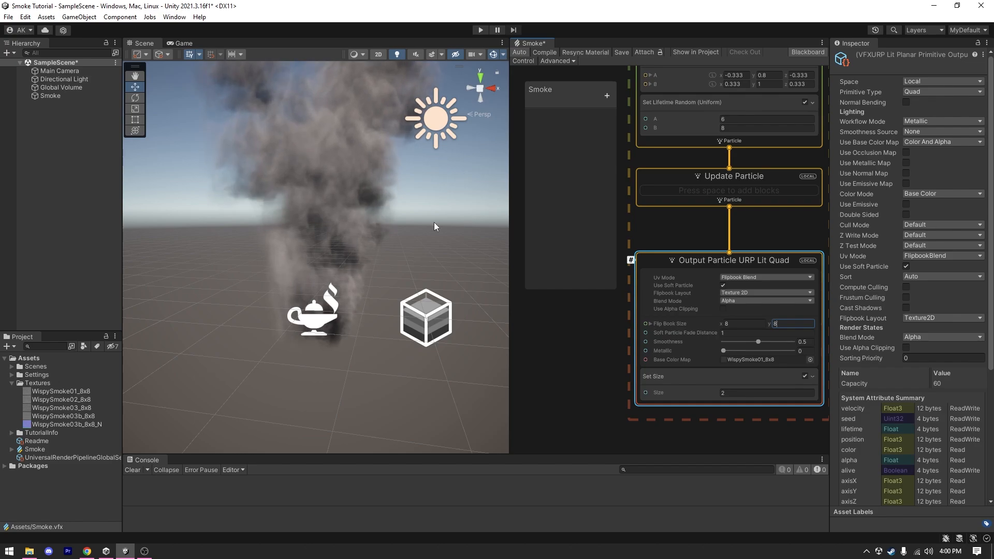
pyautogui.moveTo(412, 208); pyautogui.dragTo(381, 289, button='middle')
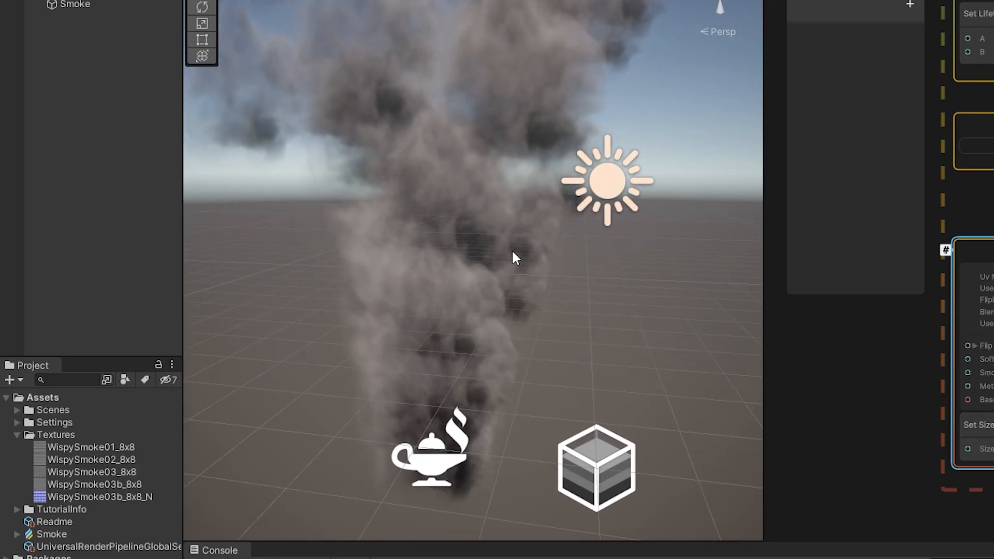
pyautogui.moveTo(653, 78); pyautogui.dragTo(664, 56, button='right')
pyautogui.scroll(-3, 418, 167)
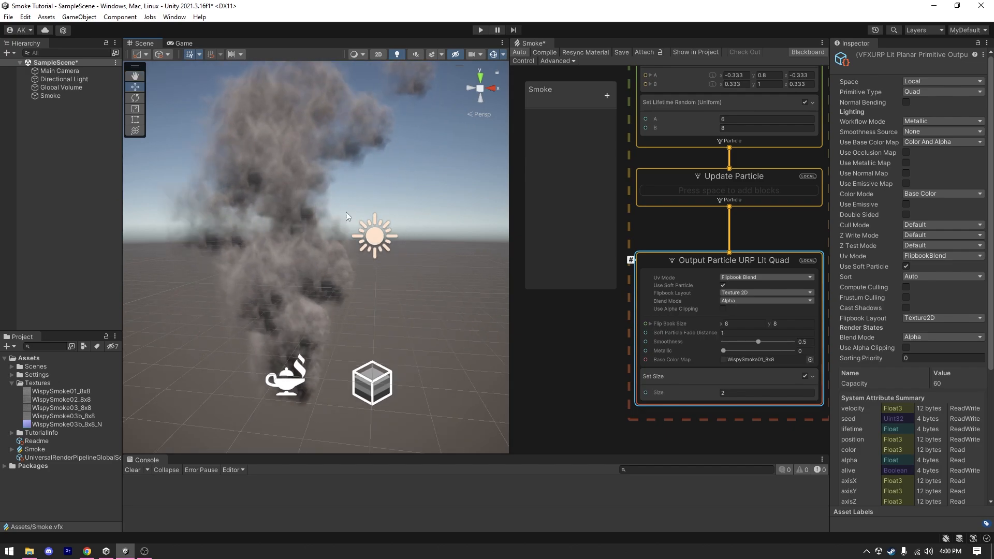
pyautogui.scroll(2, 306, 302)
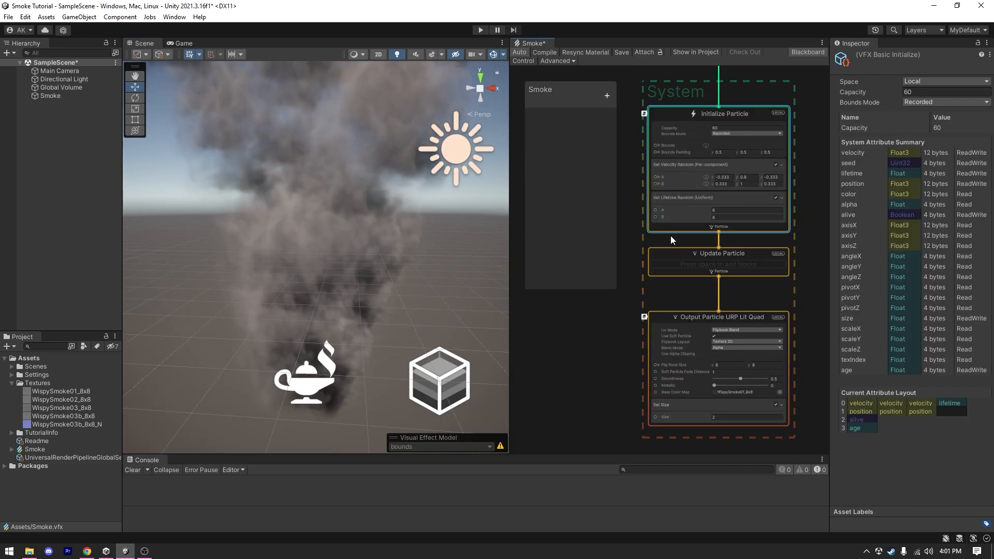
# Step: Add a Set Angle block to the Initialize Particle context and set its Channels to Z
pyautogui.press('space')
pyautogui.write('set a')
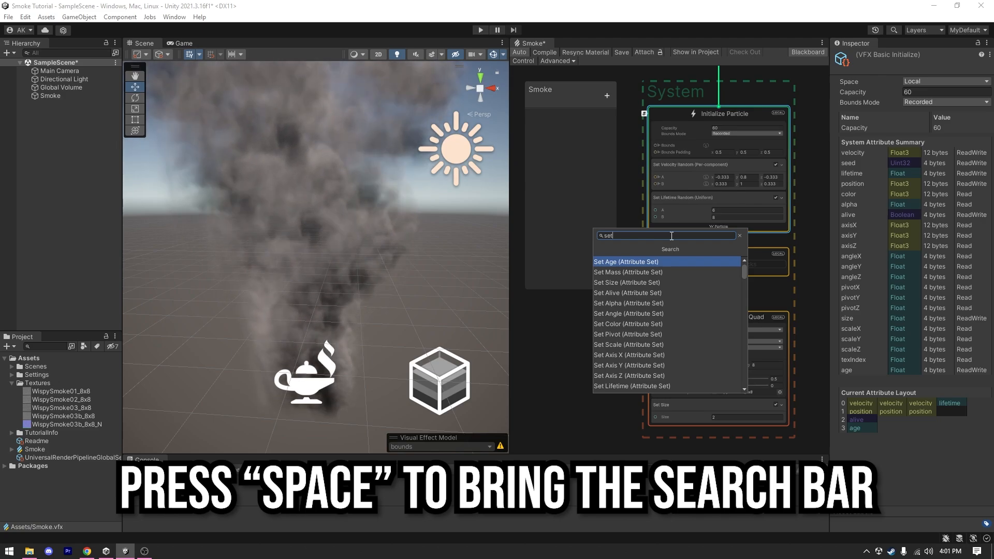
pyautogui.write('ng')
pyautogui.press('Return')
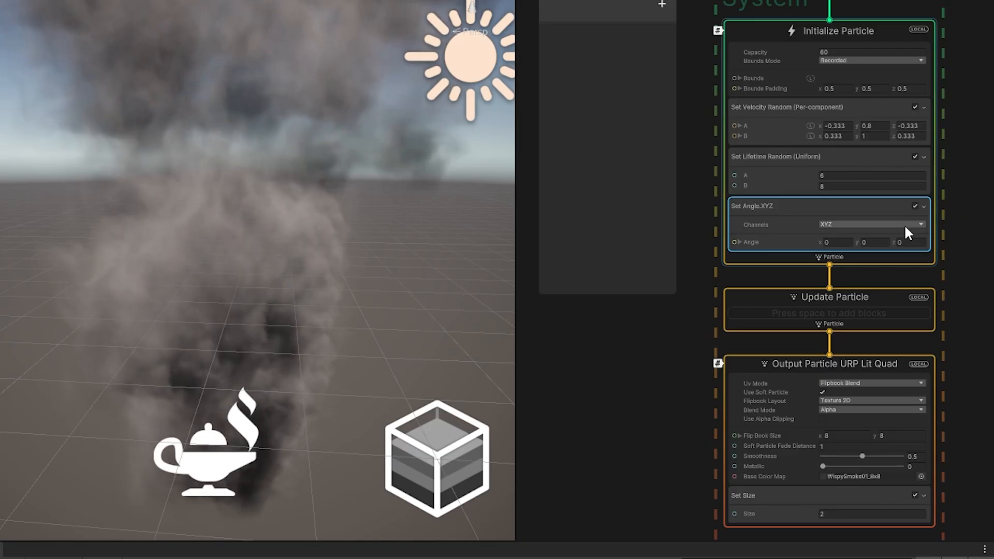
pyautogui.click(905, 225)
pyautogui.click(869, 274)
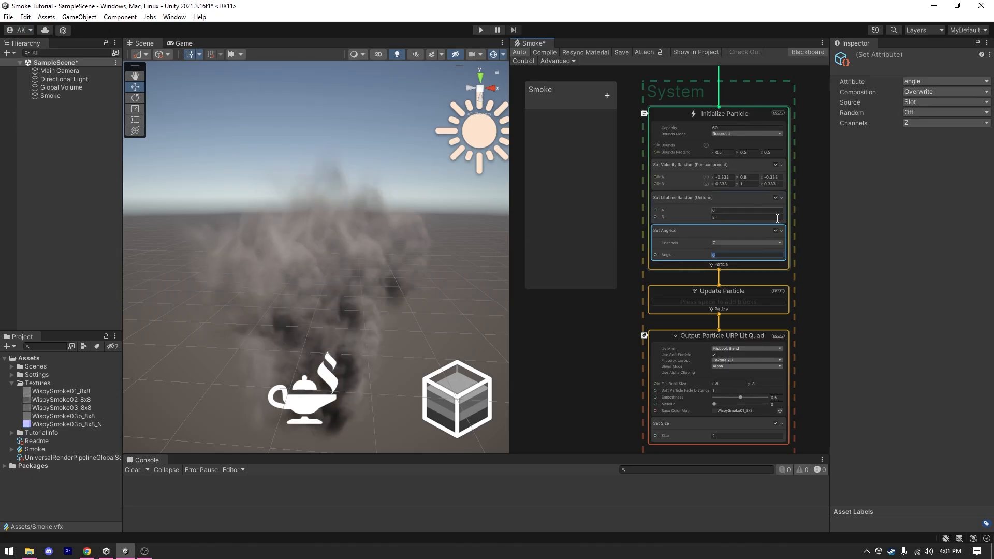
# Step: Try Angle values of 45 and 180 in the Set Angle.Z block
pyautogui.write('45')
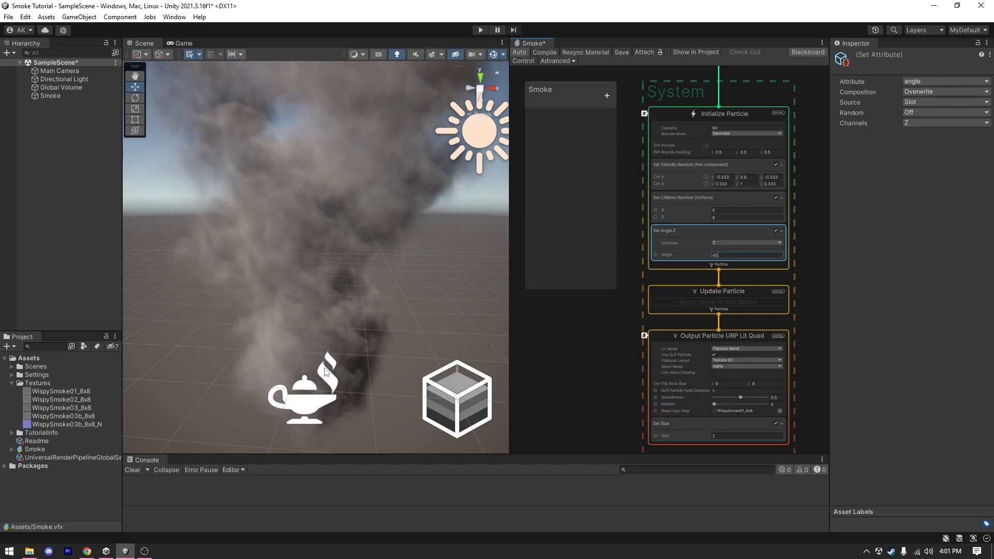
pyautogui.doubleClick(725, 255)
pyautogui.write('180')
pyautogui.press('Return')
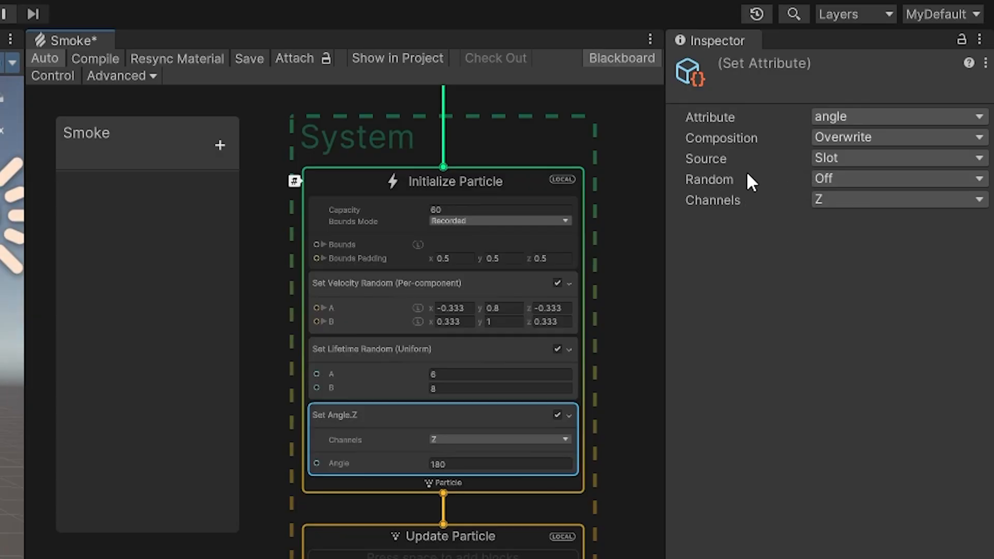
# Step: Set the Set Angle.Z block's Random to PerComponent with A 0 and B 360, and check the rotated smoke particles
pyautogui.click(875, 182)
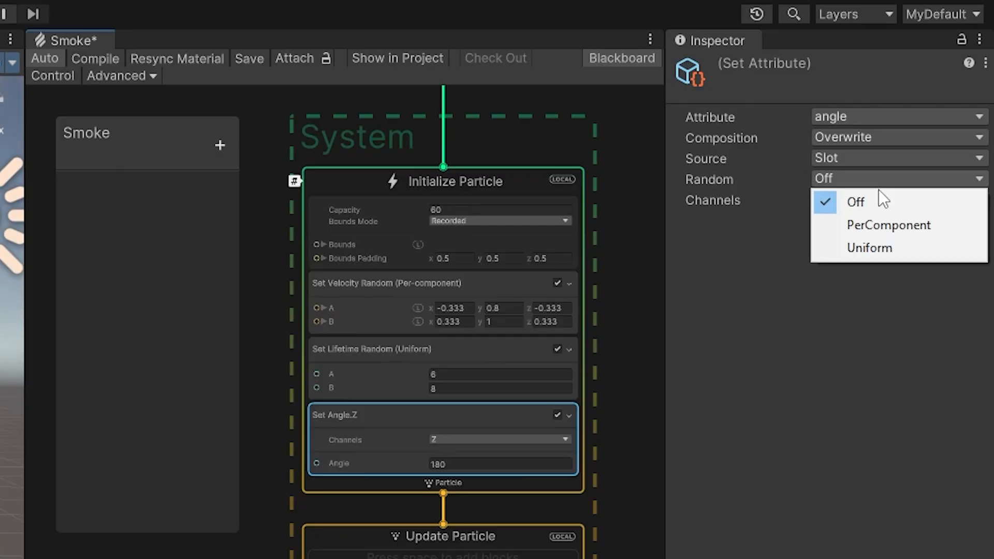
pyautogui.click(889, 217)
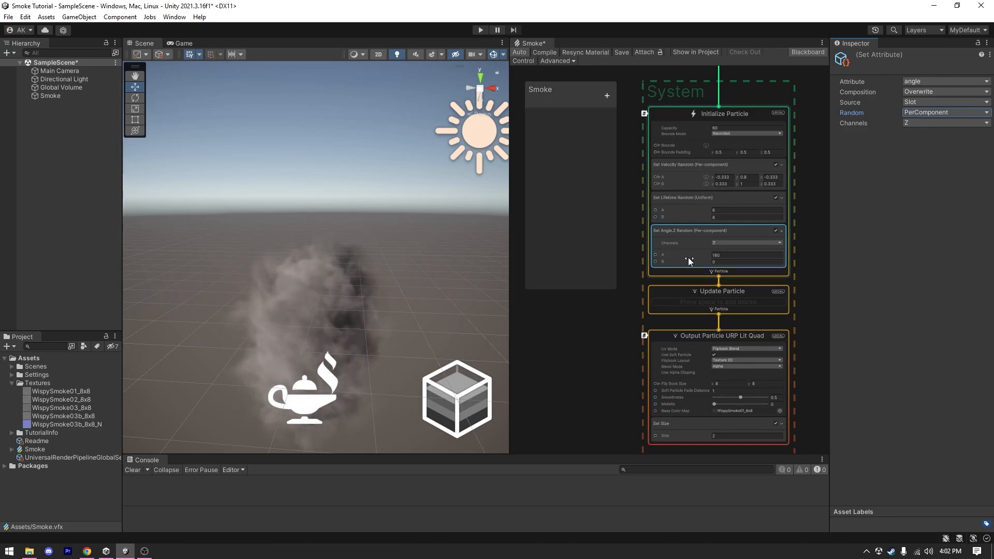
pyautogui.click(717, 255)
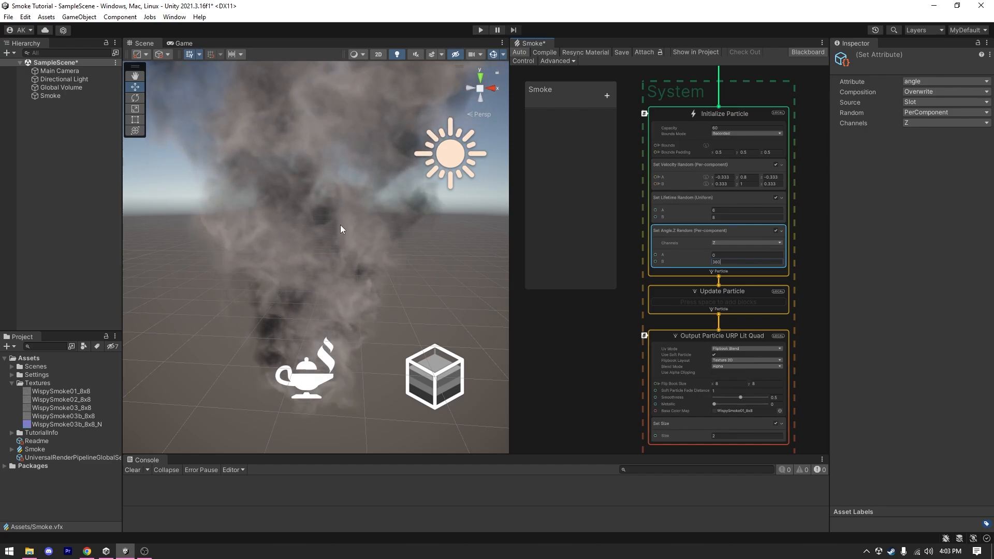
pyautogui.scroll(-2, 412, 241)
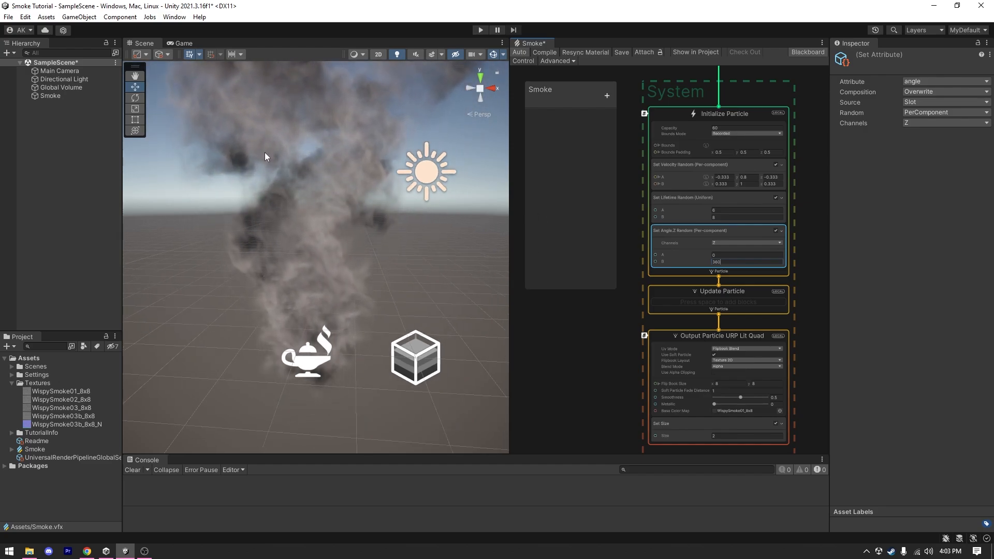
pyautogui.scroll(3, 335, 296)
pyautogui.scroll(-2, 334, 280)
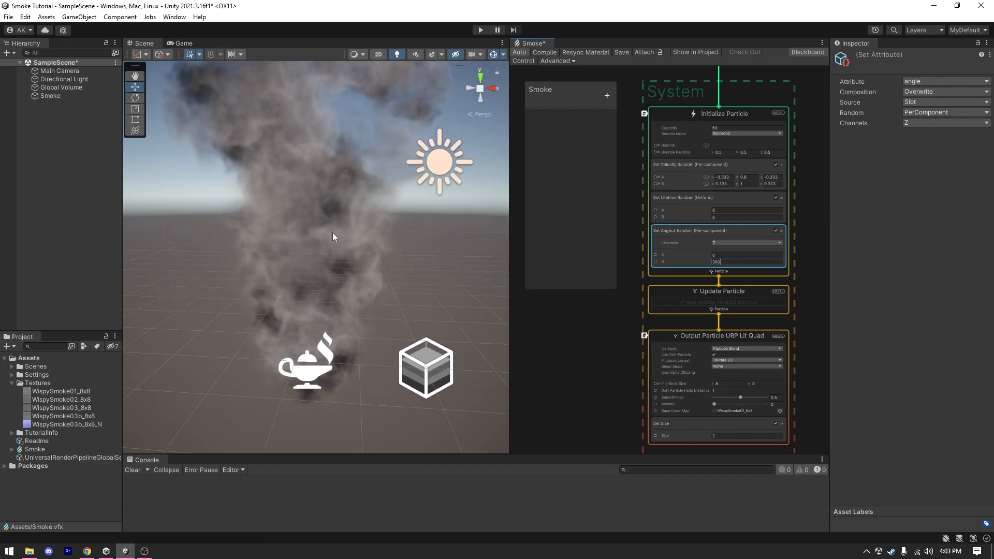
pyautogui.scroll(-2, 332, 232)
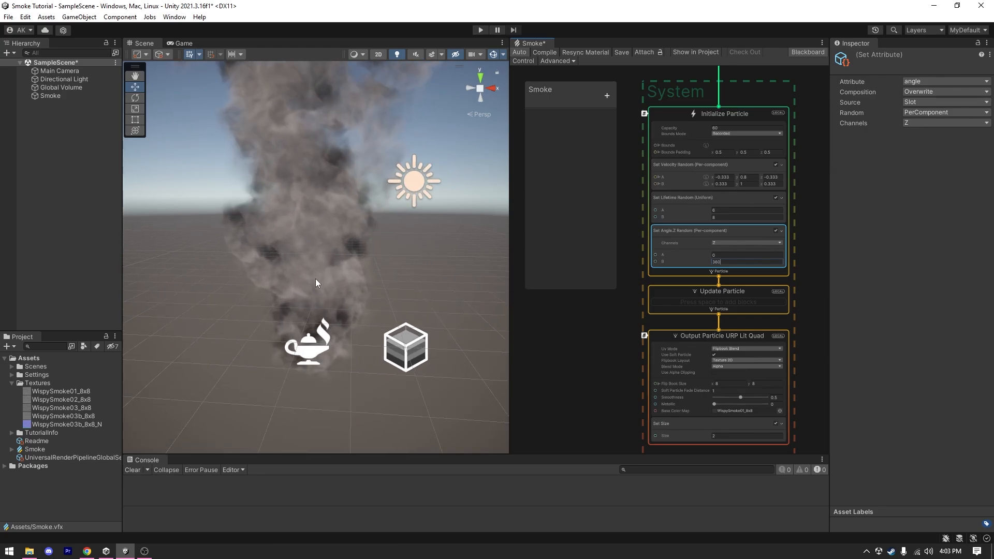
pyautogui.scroll(3, 315, 279)
pyautogui.scroll(-1, 386, 291)
# Step: Set the Constant Spawn Rate to 1 and examine the individual smoke particles up close in the scene
pyautogui.moveTo(703, 90); pyautogui.dragTo(689, 254, button='middle')
pyautogui.scroll(2, 689, 253)
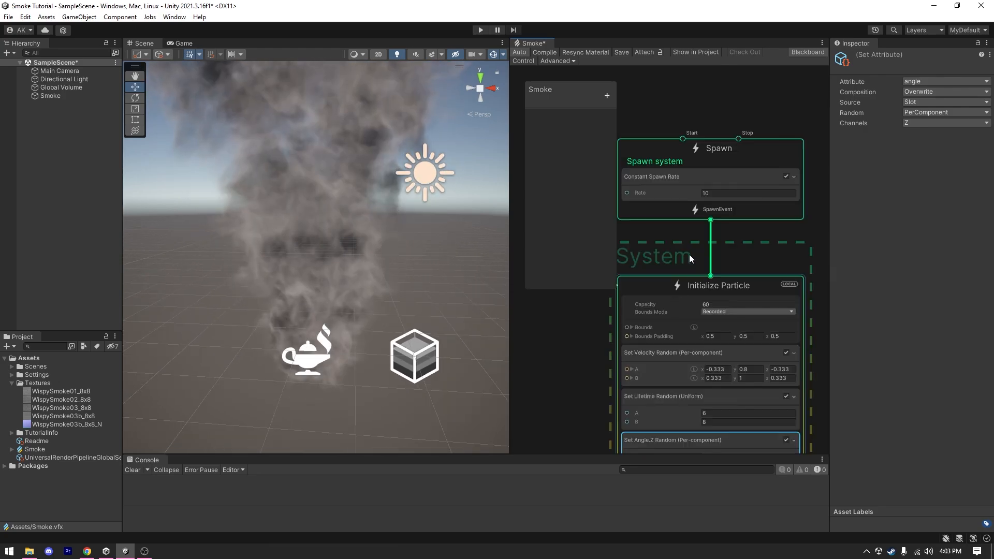
pyautogui.click(714, 192)
pyautogui.write('1')
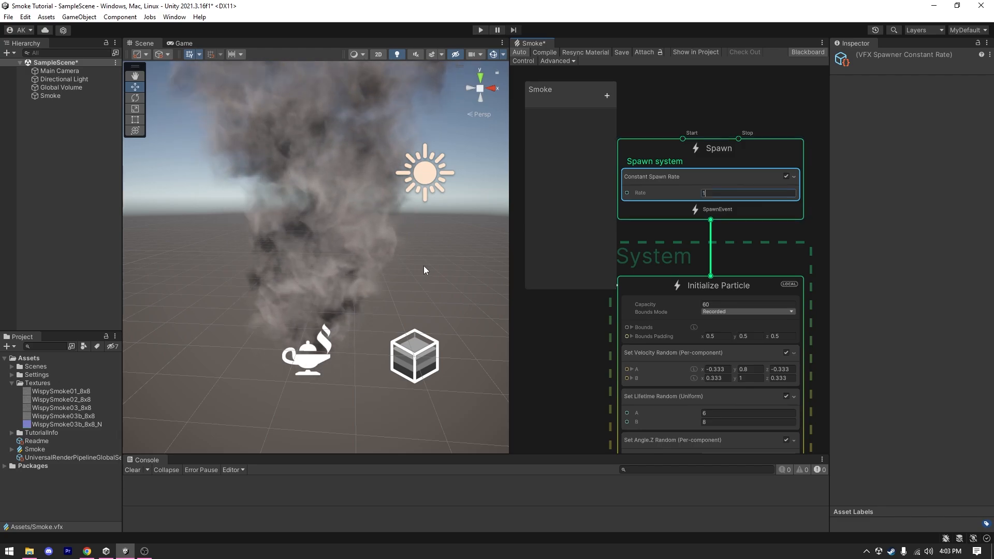
pyautogui.hotkey('shift', 'space')
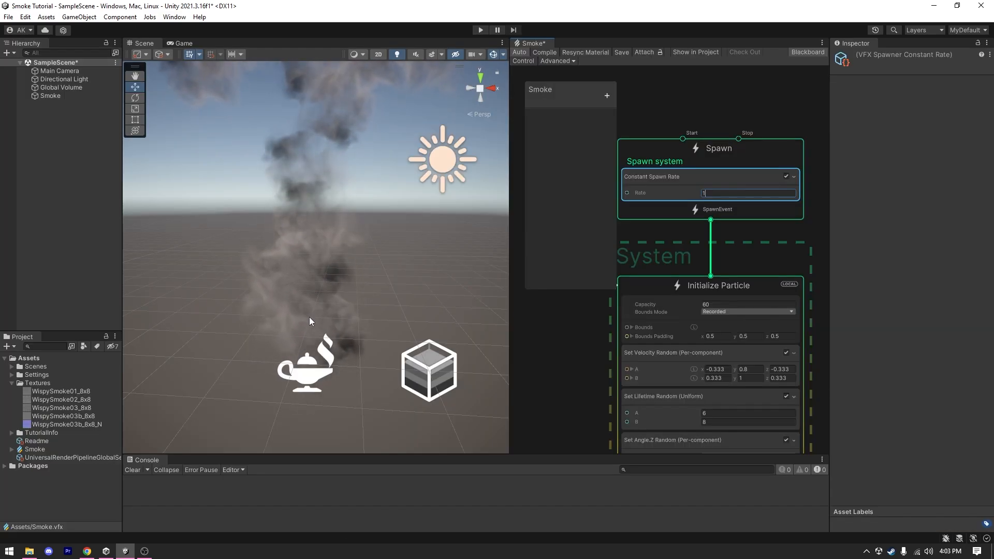
pyautogui.scroll(2, 363, 283)
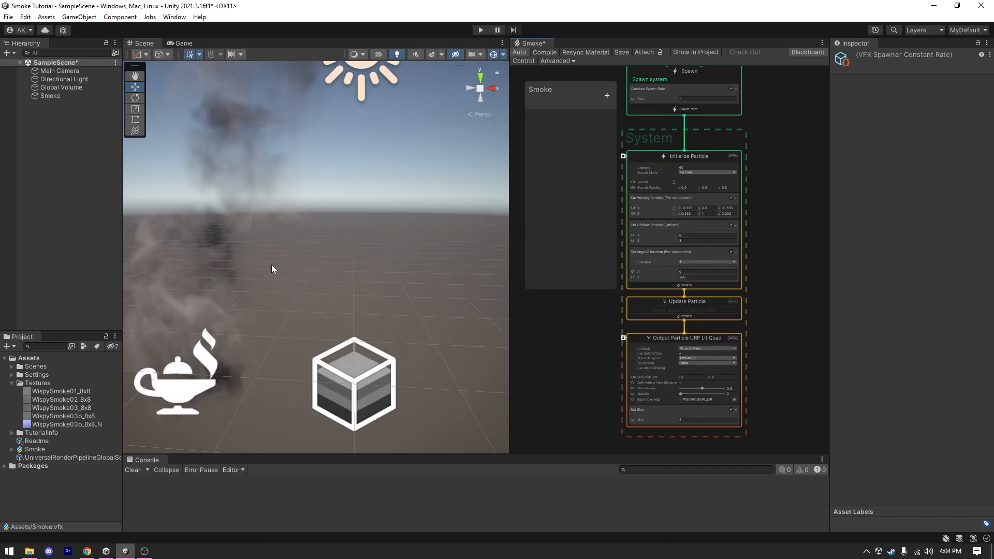
pyautogui.moveTo(271, 265); pyautogui.dragTo(329, 255, button='middle')
pyautogui.scroll(1, 329, 228)
# Step: Add a Flipbook Player block to the Update Particle context
pyautogui.click(683, 310)
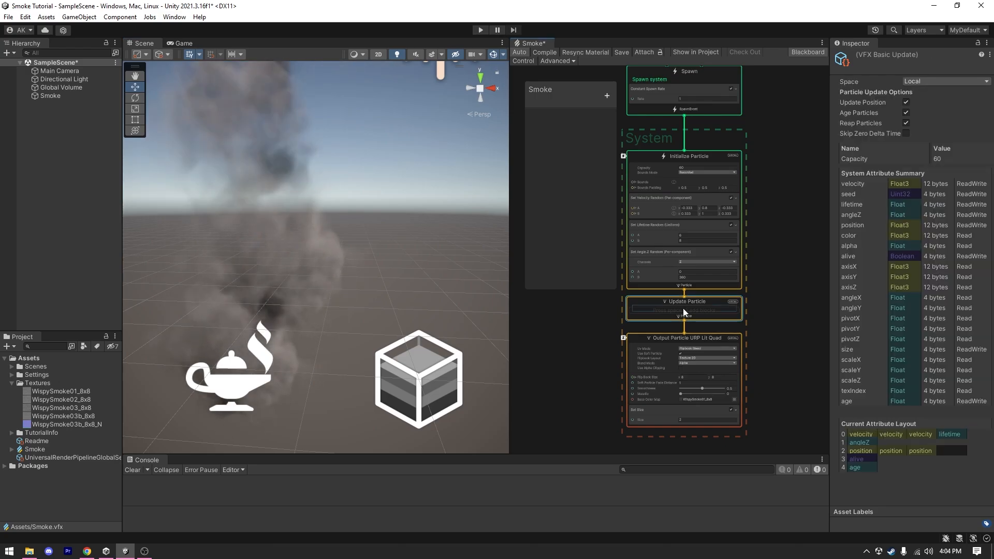
pyautogui.press('space')
pyautogui.write('flipbook')
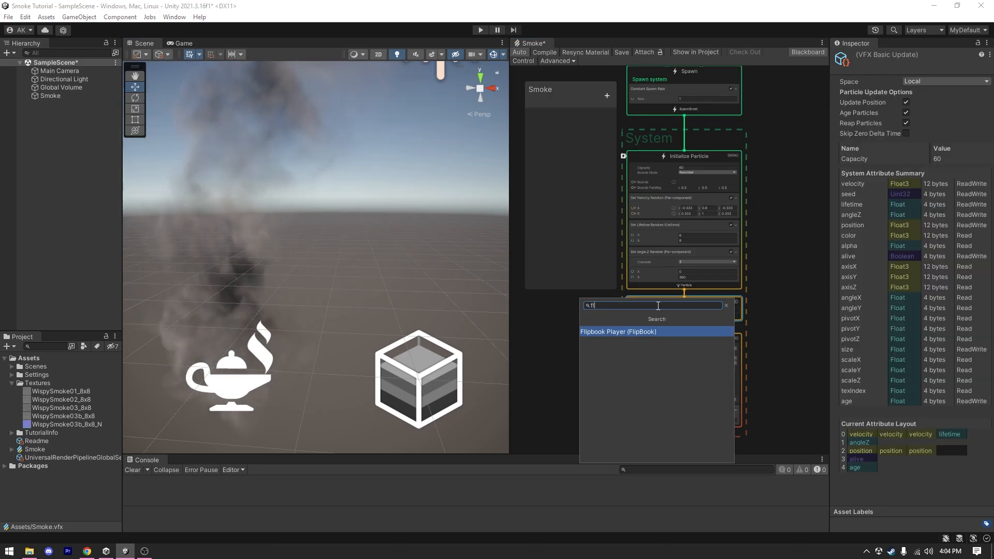
pyautogui.click(640, 333)
# Step: Restore the Constant Spawn Rate to 10 and compare how the smoke looks in the Scene and Game views
pyautogui.hotkey('shift', 'space')
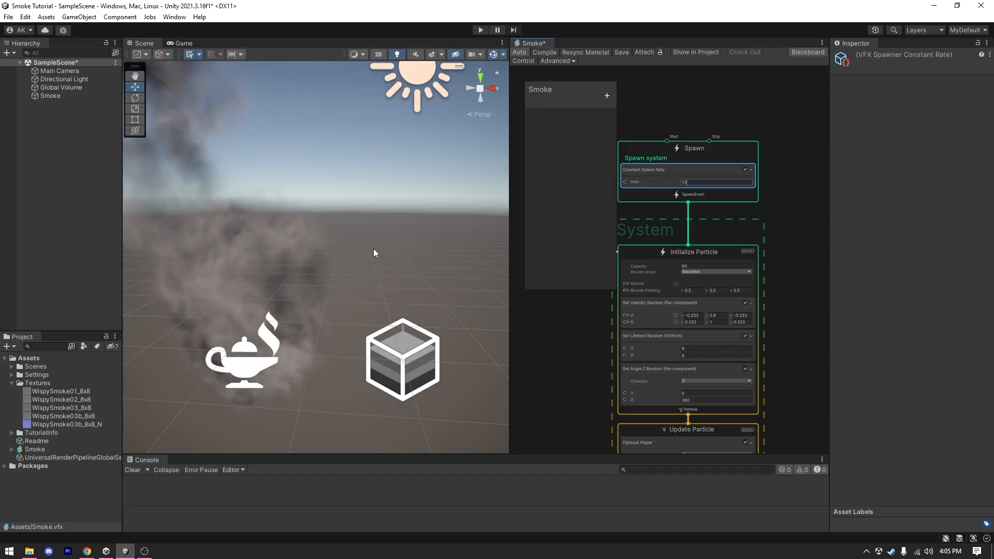
pyautogui.moveTo(383, 244); pyautogui.dragTo(442, 206, button='middle')
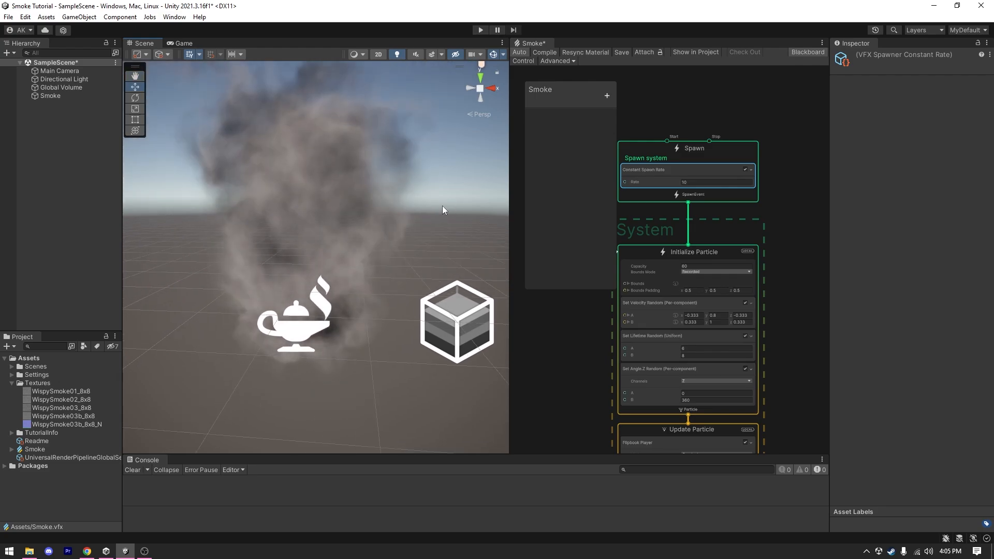
pyautogui.scroll(-2, 443, 207)
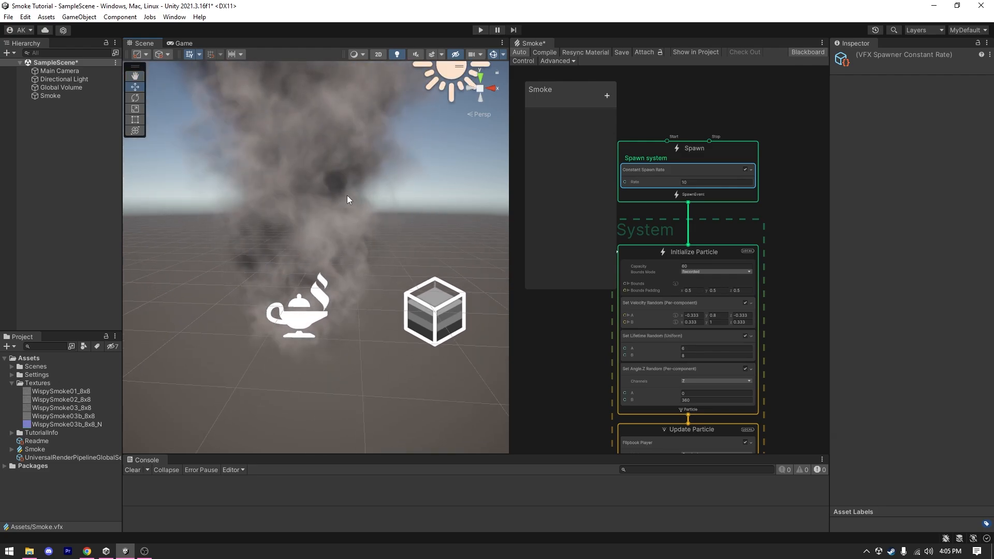
pyautogui.click(182, 43)
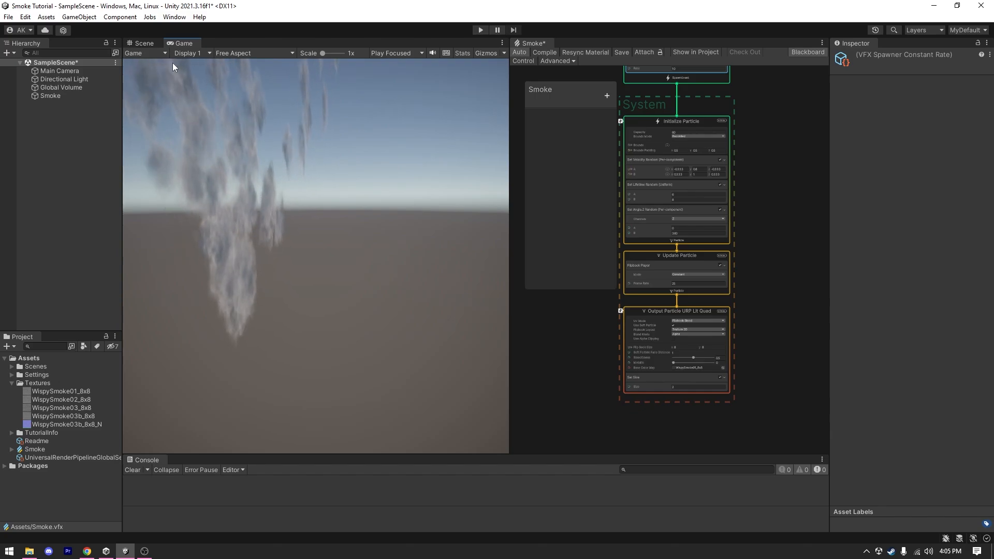
pyautogui.click(140, 43)
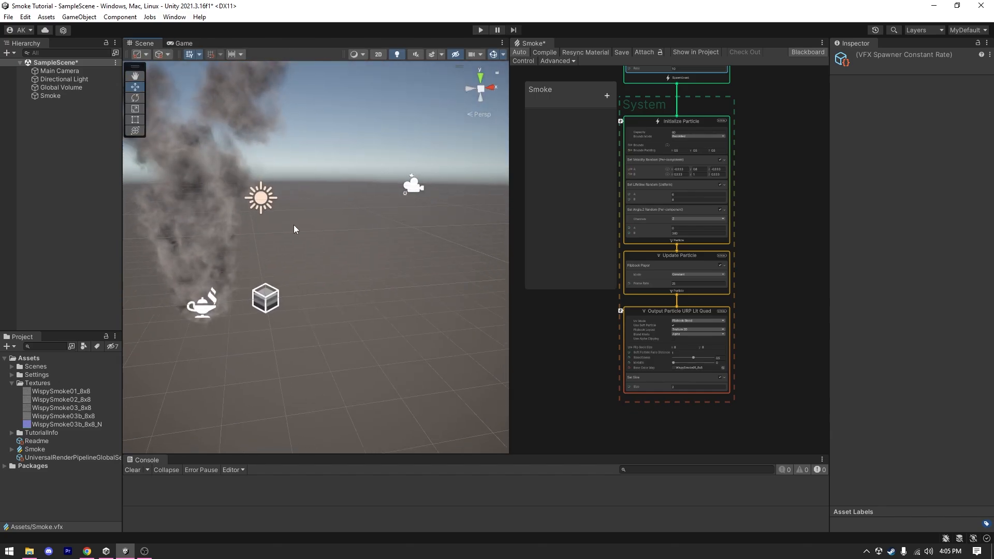
pyautogui.moveTo(294, 229); pyautogui.dragTo(475, 218, button='right')
# Step: Add an Orient: Face Camera Position block to the Output Particle URP Lit Quad
pyautogui.press('space')
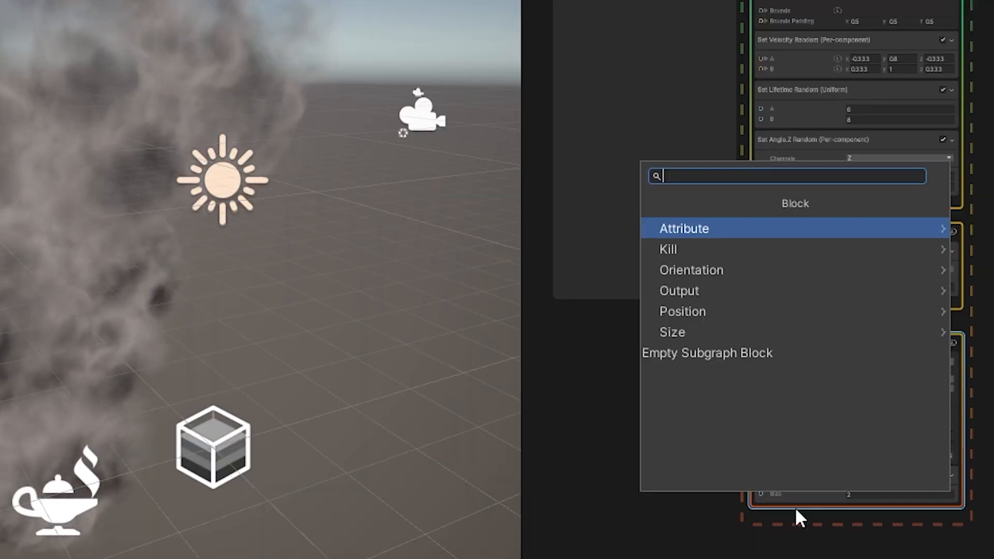
pyautogui.write('ori')
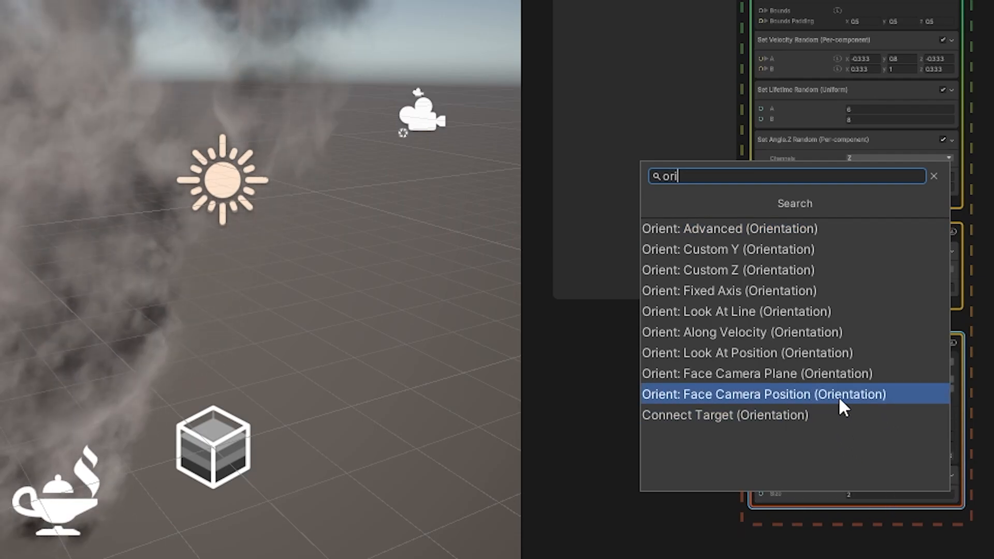
pyautogui.click(842, 403)
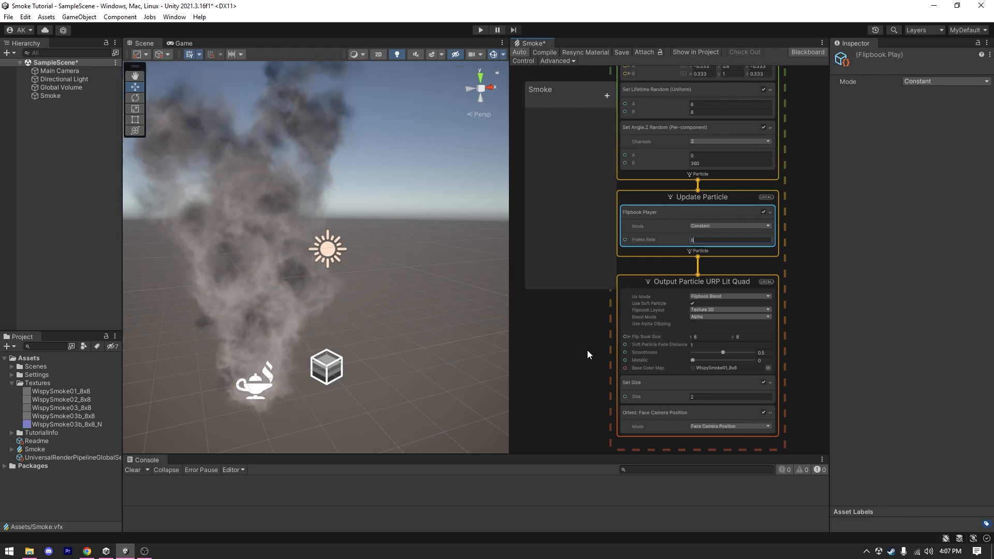
# Step: Add a Force block to the Update Particle context
pyautogui.click(641, 254)
pyautogui.press('space')
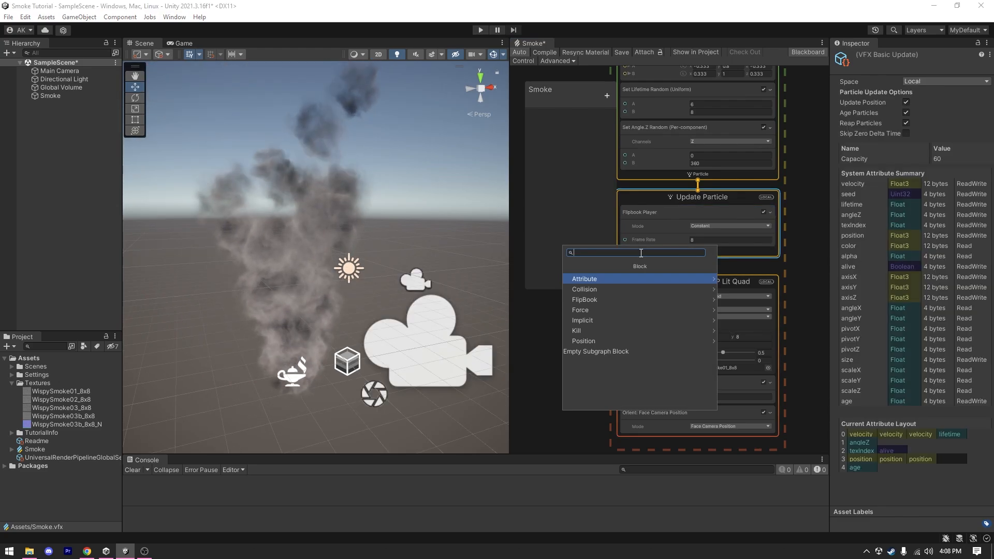
pyautogui.write('force')
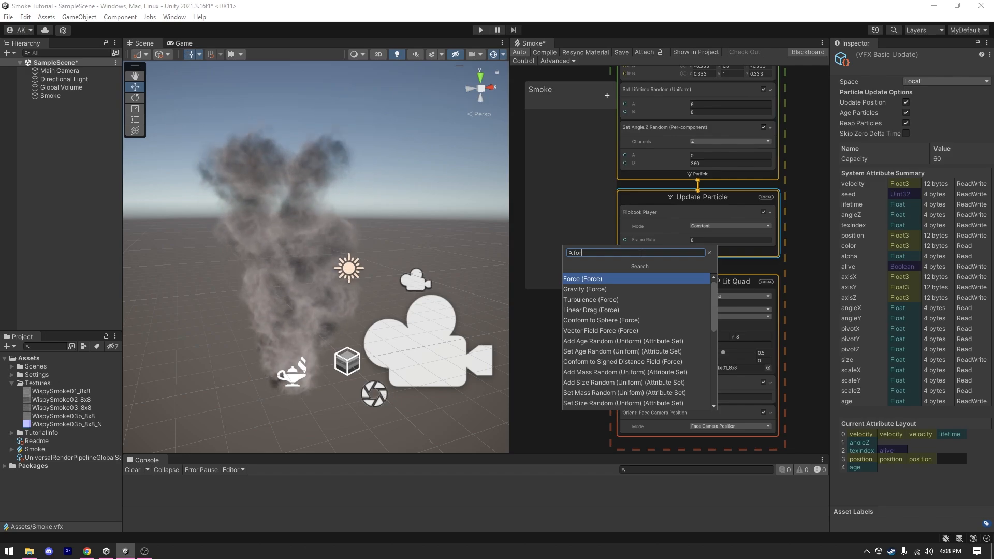
pyautogui.press('Return')
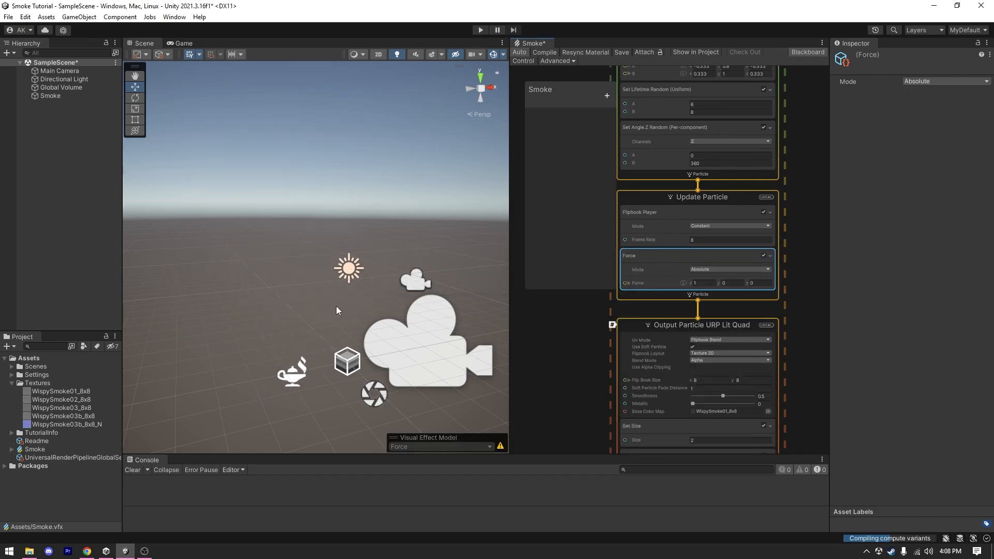
# Step: Set the Force block to Relative mode with a velocity of X -0.2 and Y 0.5
pyautogui.scroll(2, 355, 305)
pyautogui.click(710, 269)
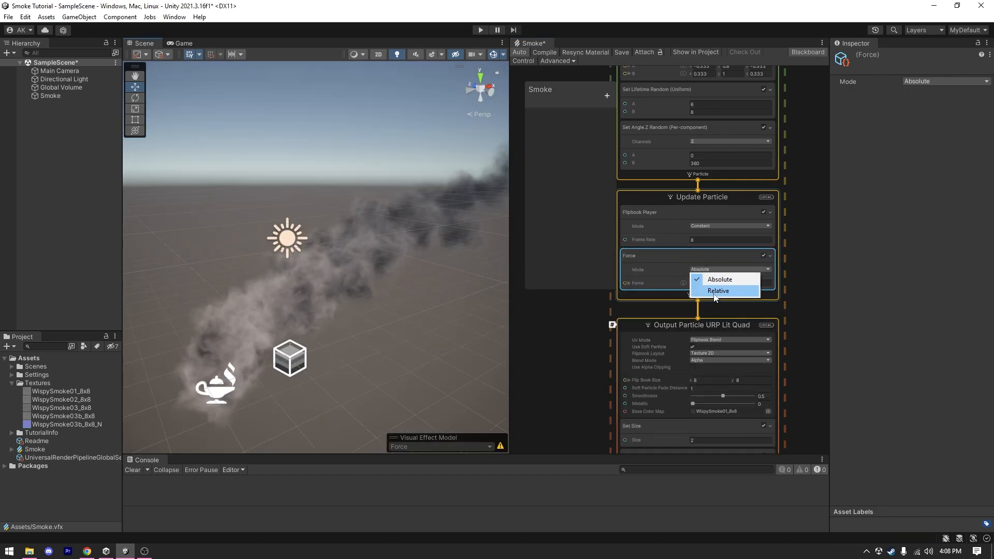
pyautogui.click(718, 291)
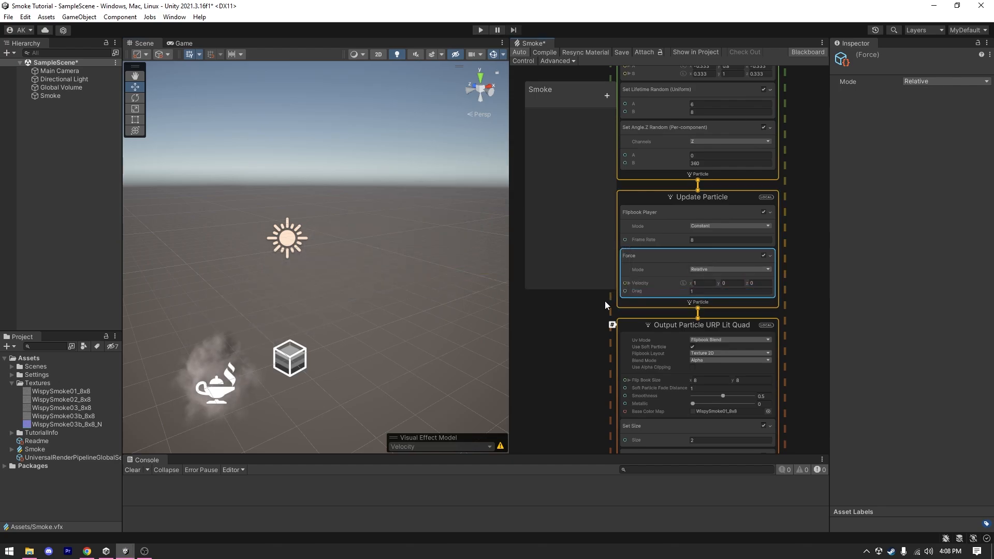
pyautogui.click(713, 283)
pyautogui.write('-.2')
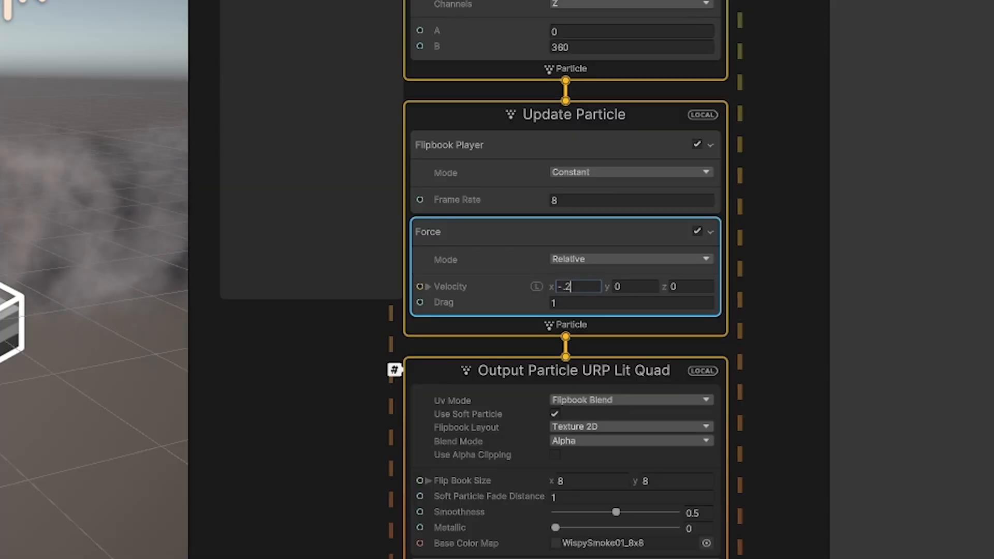
pyautogui.click(645, 282)
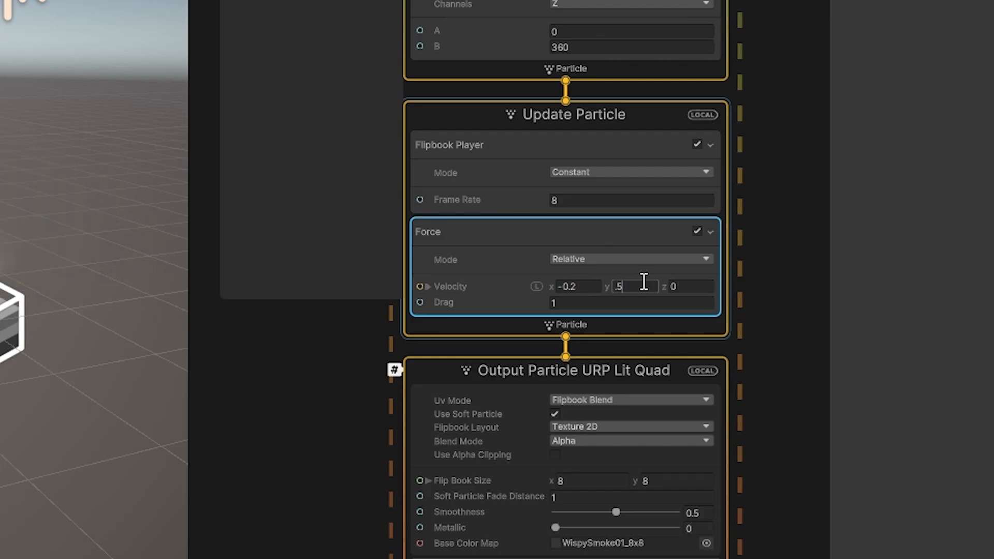
pyautogui.write('.5')
pyautogui.press('Return')
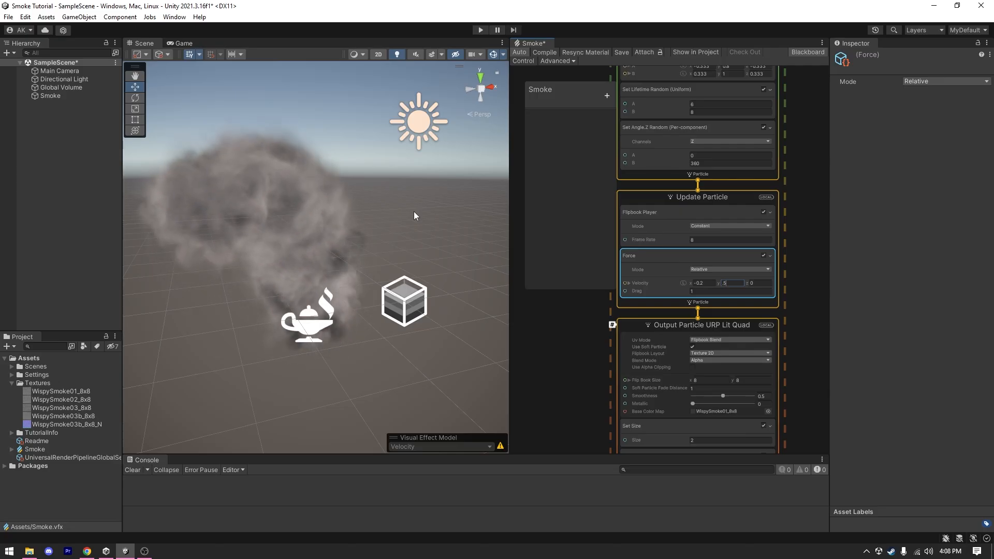
# Step: Add a Linear Drag block to the Update Particle context with a Drag Coefficient of 0.1
pyautogui.press('space')
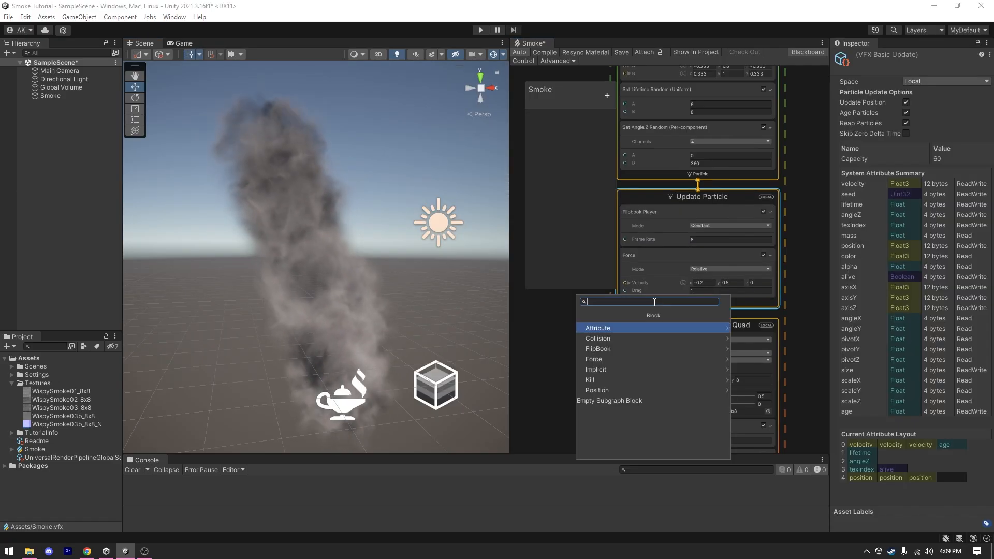
pyautogui.write('line')
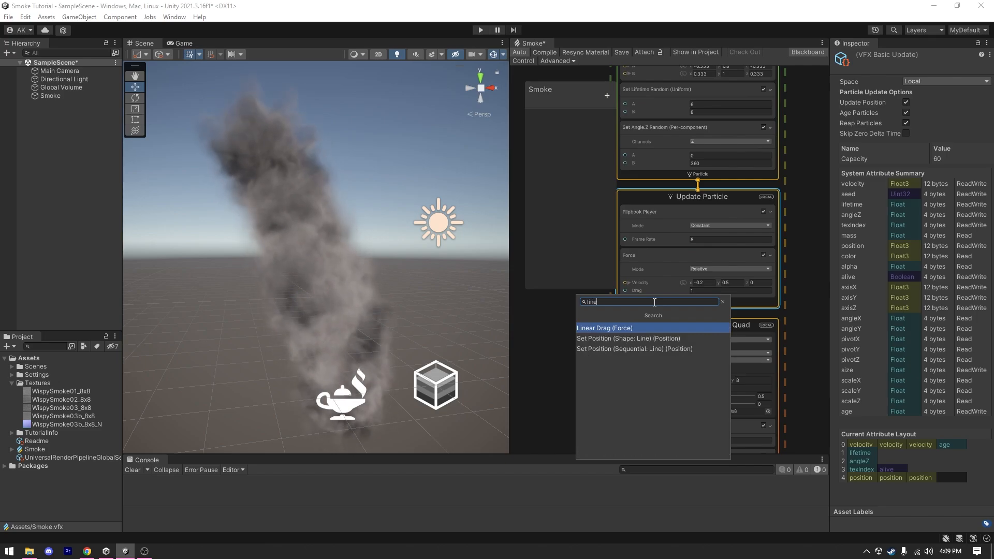
pyautogui.click(663, 328)
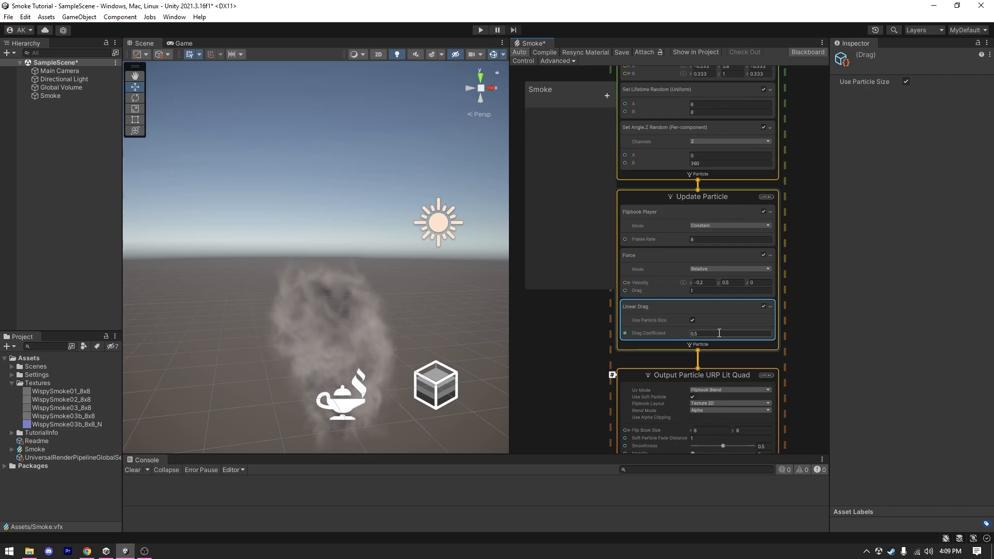
pyautogui.write('0.1')
pyautogui.press('Return')
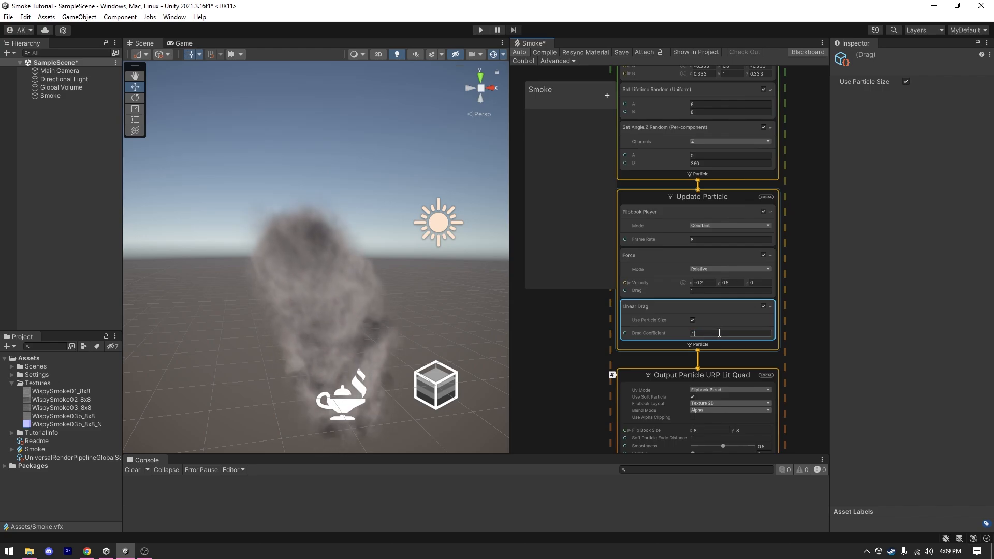
pyautogui.scroll(-2, 308, 238)
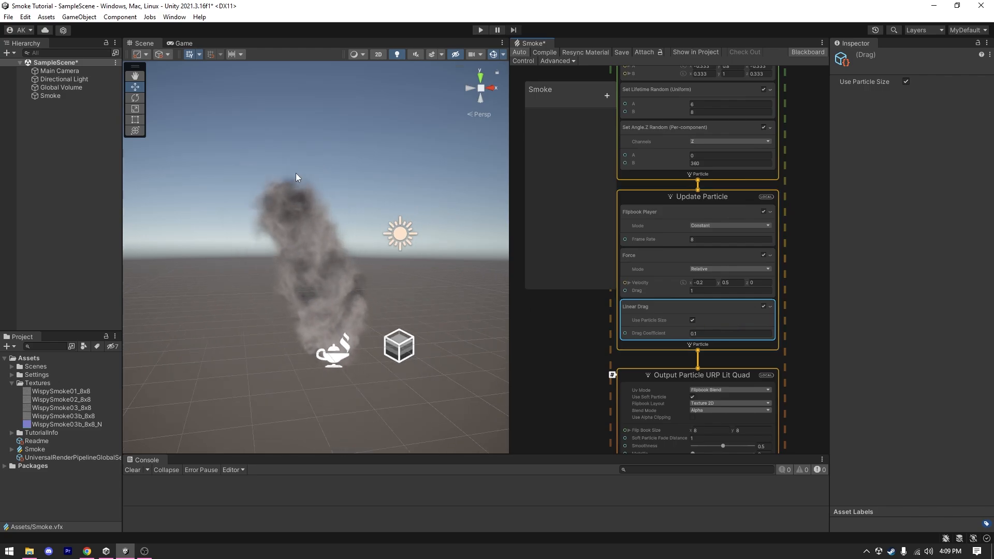
pyautogui.scroll(2, 337, 299)
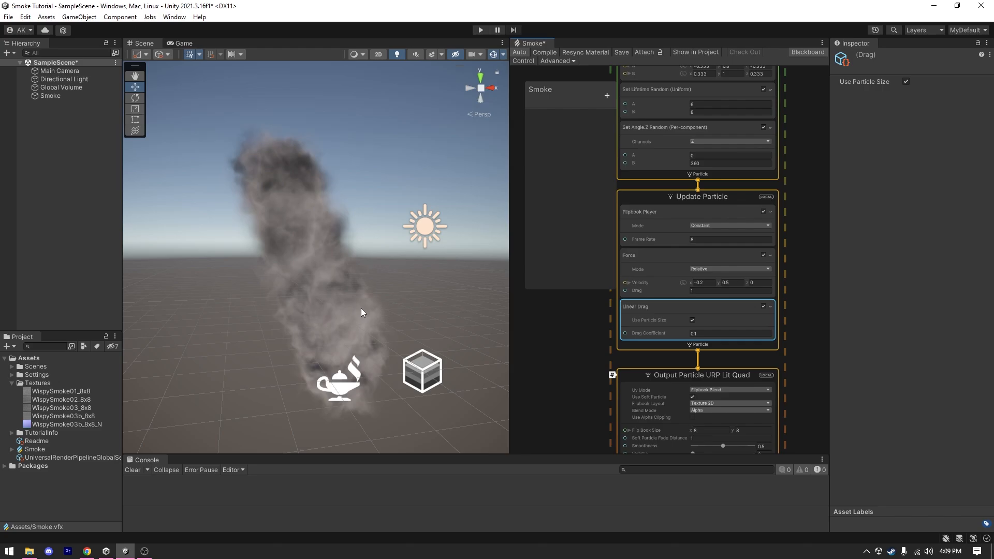
pyautogui.scroll(-2, 405, 241)
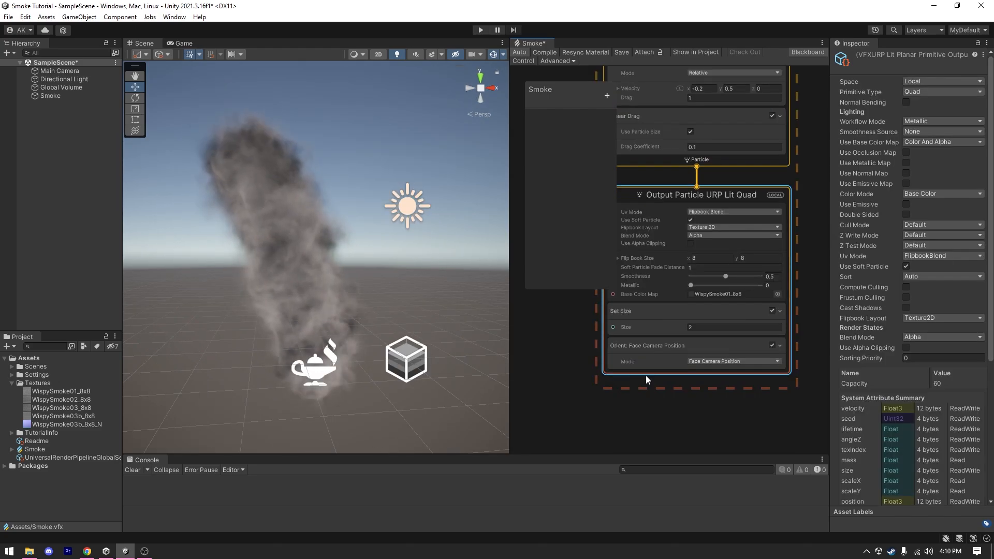
# Step: Add a Set Size over Life block to the Output Particle URP Lit Quad context
pyautogui.press('space')
pyautogui.write('set size')
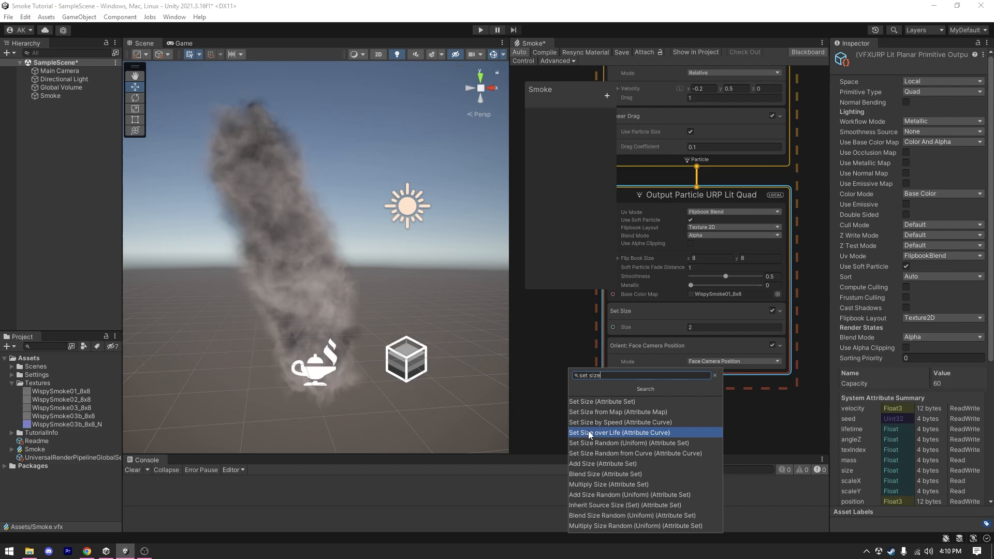
pyautogui.click(588, 433)
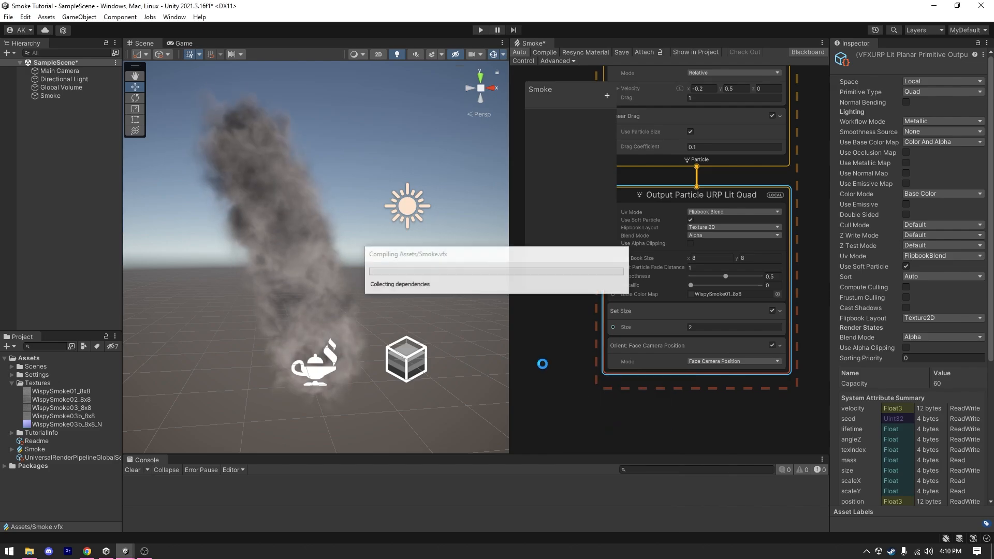
# Step: Shape the size-over-life curve as a straight line rising from about 0.5 to 1
pyautogui.click(738, 411)
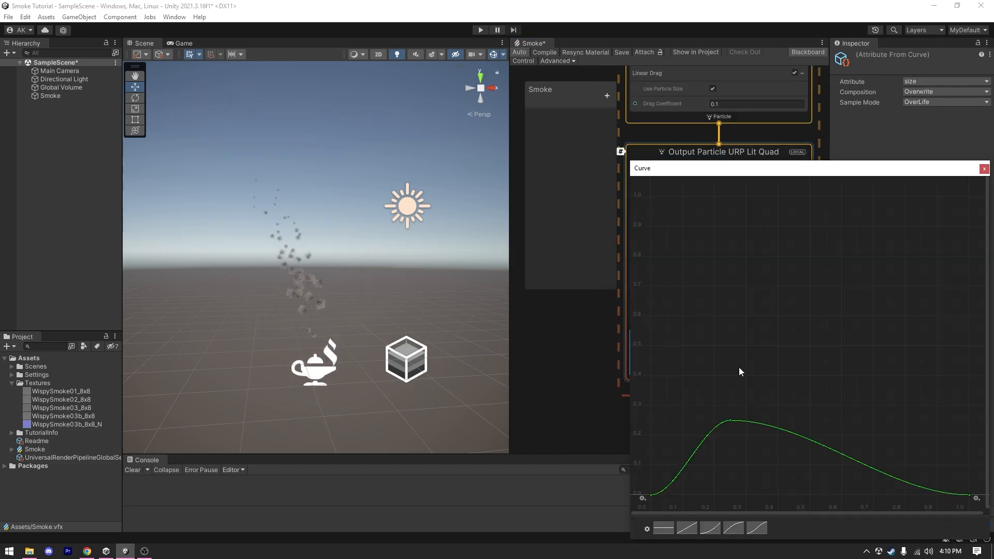
pyautogui.moveTo(838, 170); pyautogui.dragTo(771, 105)
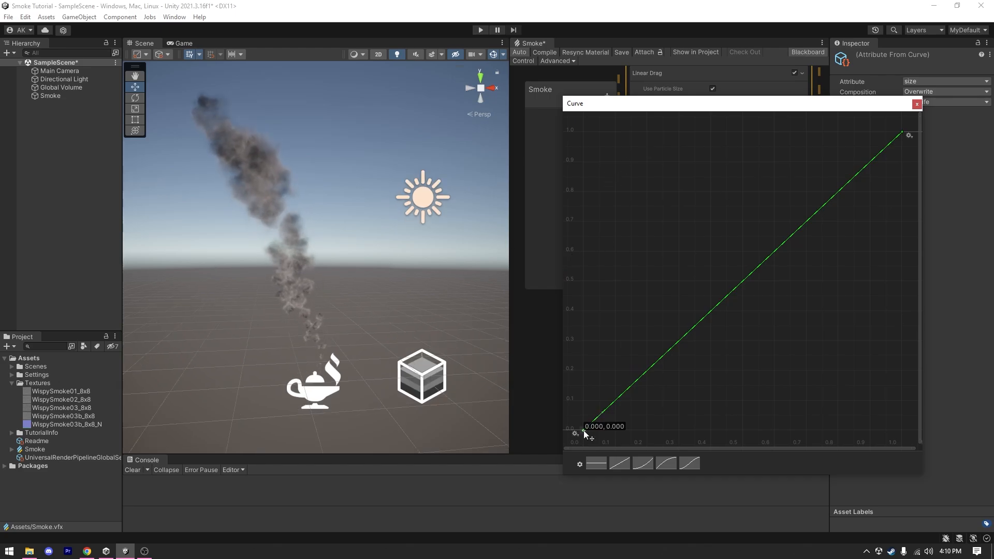
pyautogui.moveTo(584, 430); pyautogui.dragTo(589, 281)
pyautogui.click(533, 400)
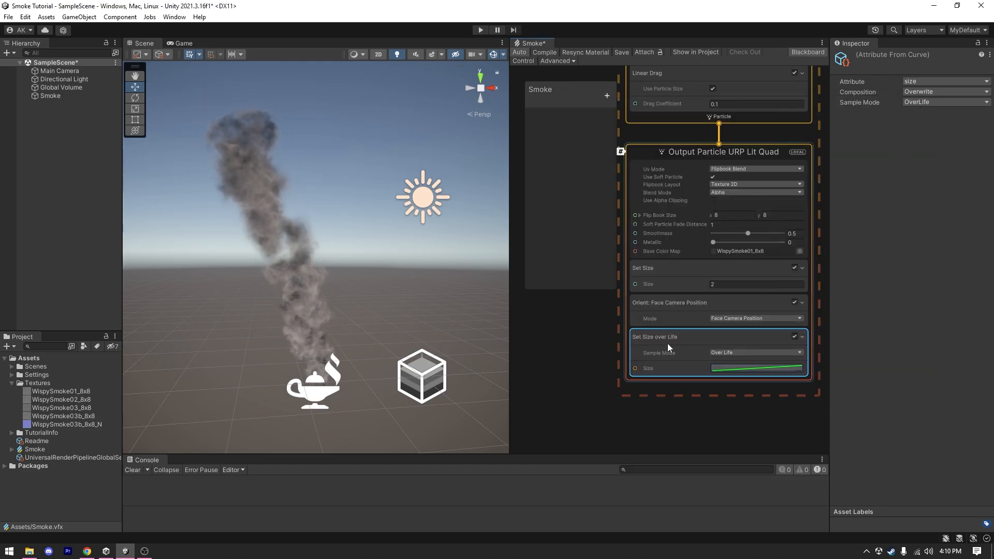
# Step: Move the Set Size over Life block to the top of the output's blocks and delete the Set Size block
pyautogui.moveTo(663, 339); pyautogui.dragTo(690, 265)
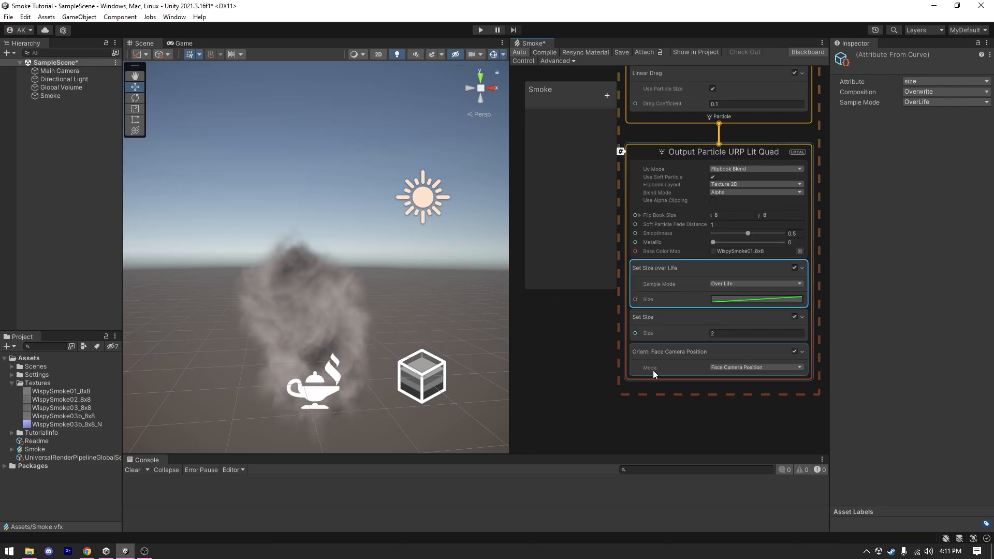
pyautogui.click(669, 331)
pyautogui.press('Delete')
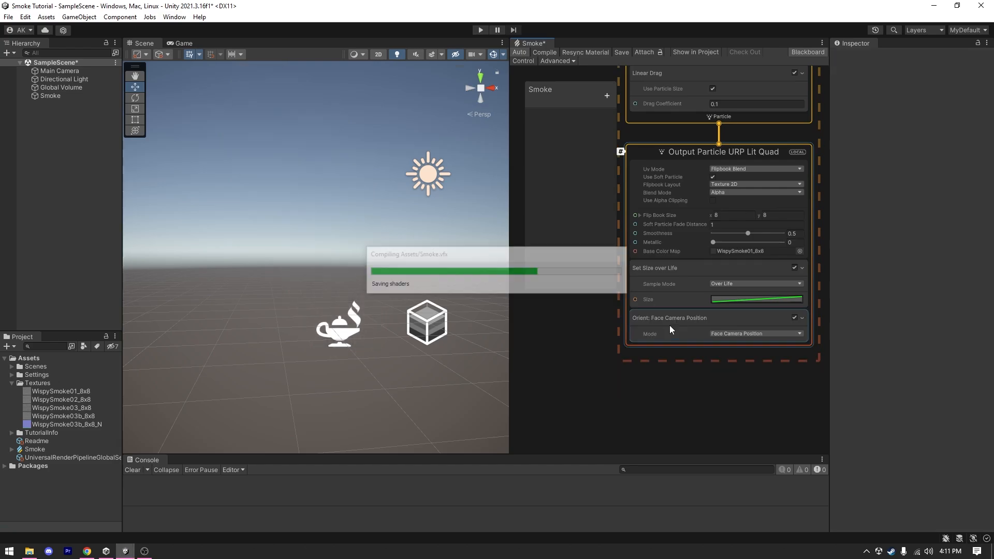
# Step: Add a Multiply Size block below Set Size over Life with a size of 2
pyautogui.press('space')
pyautogui.write('multi')
pyautogui.click(666, 355)
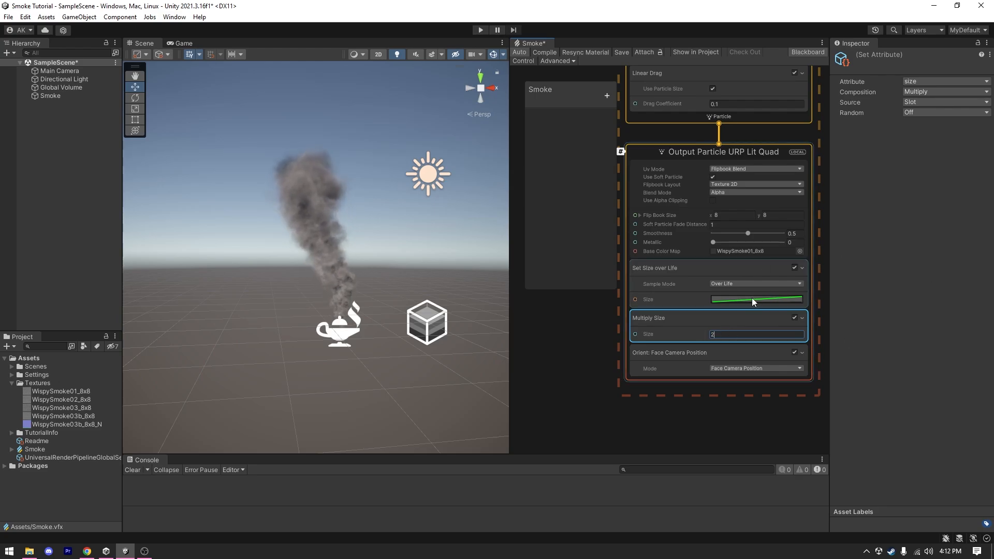
pyautogui.scroll(3, 266, 204)
pyautogui.scroll(2, 326, 191)
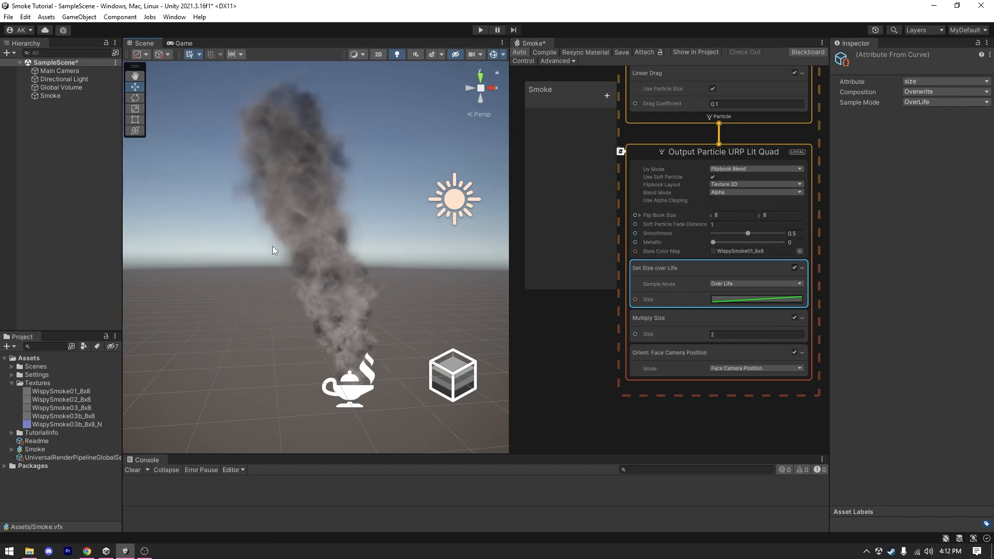
# Step: Check the WispySmoke01_8x8 texture sheet and set the Lit Quad output's Use Base Color Map option to Alpha only
pyautogui.click(61, 391)
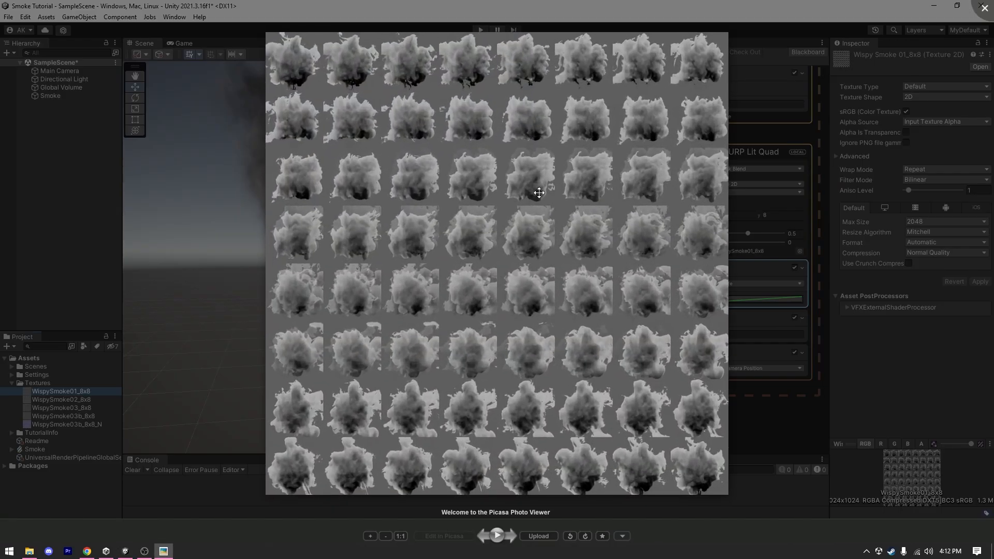
pyautogui.click(780, 100)
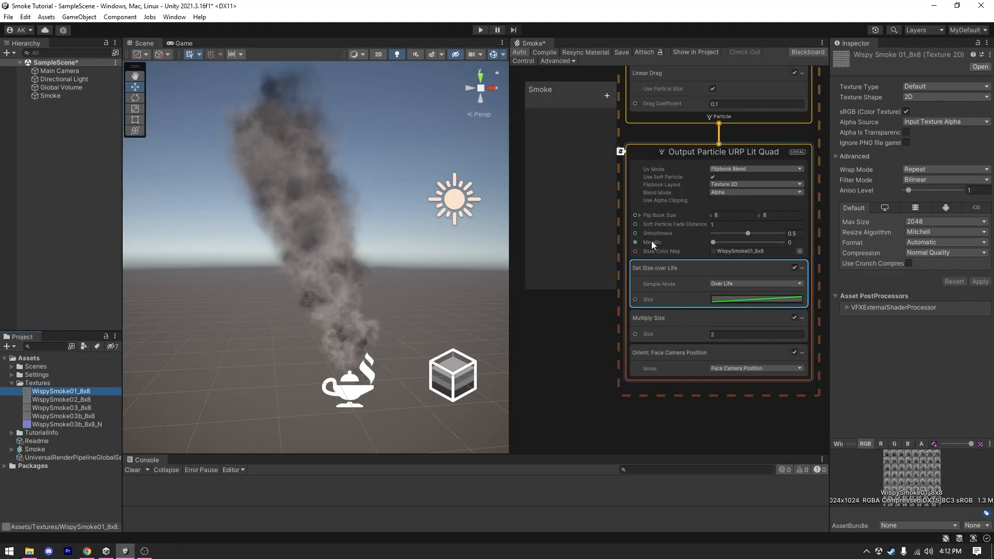
pyautogui.click(675, 156)
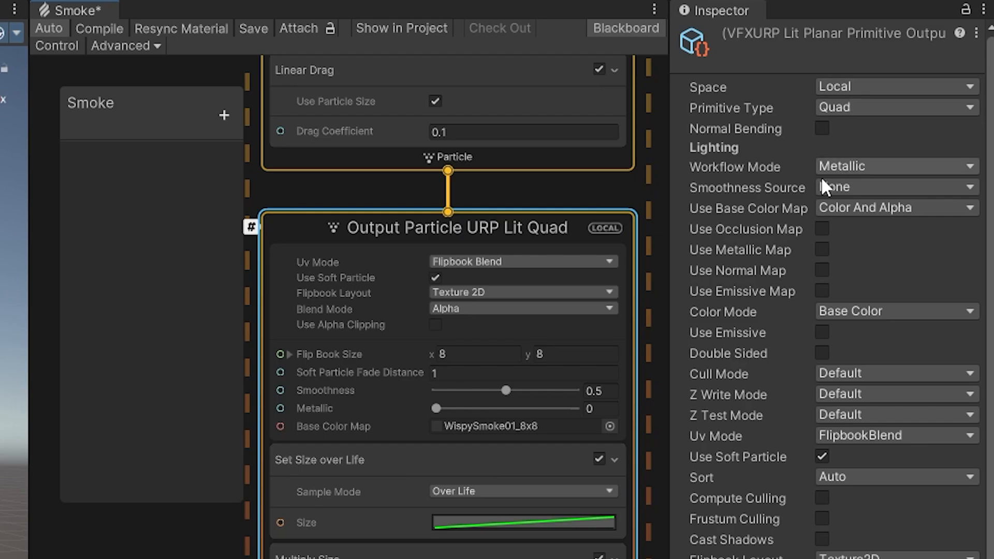
pyautogui.click(869, 207)
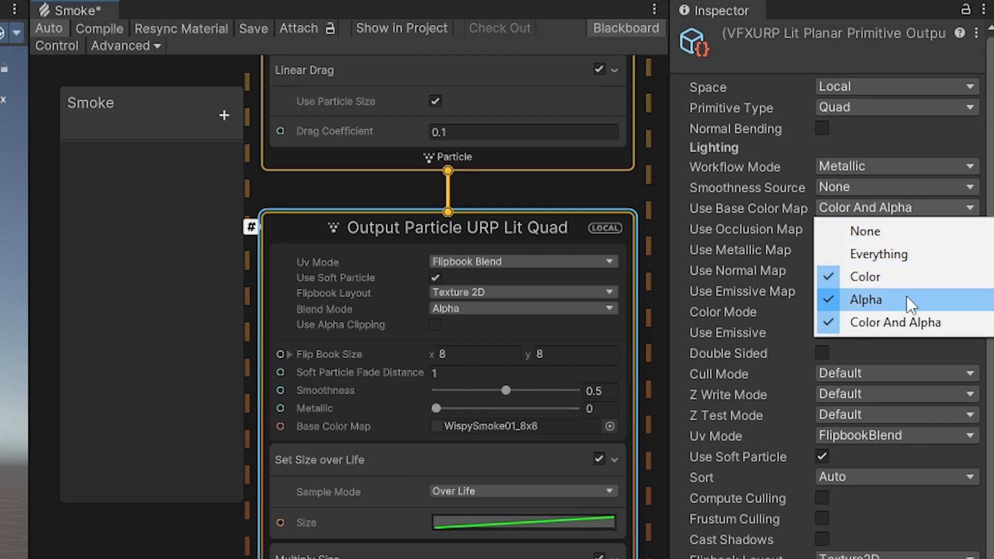
pyautogui.click(894, 276)
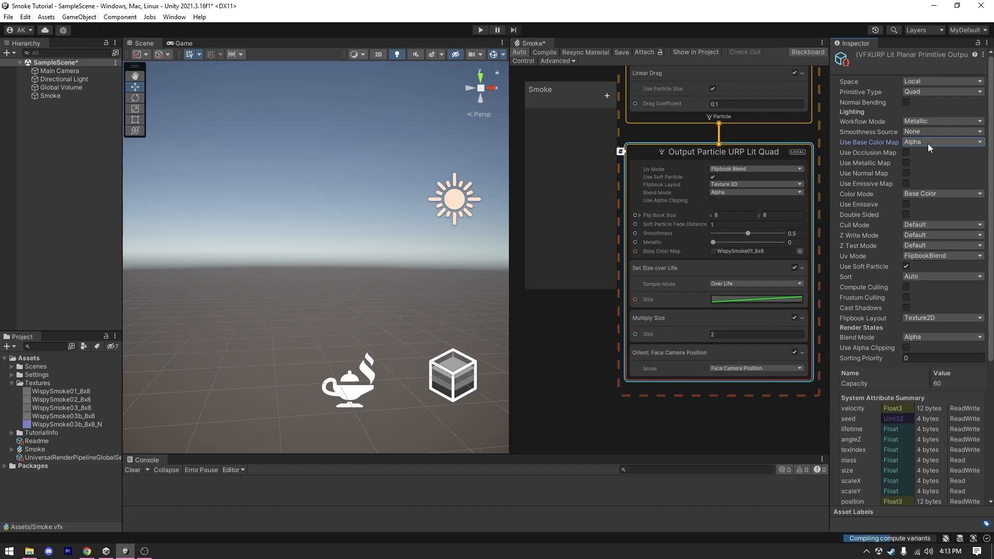
pyautogui.click(866, 212)
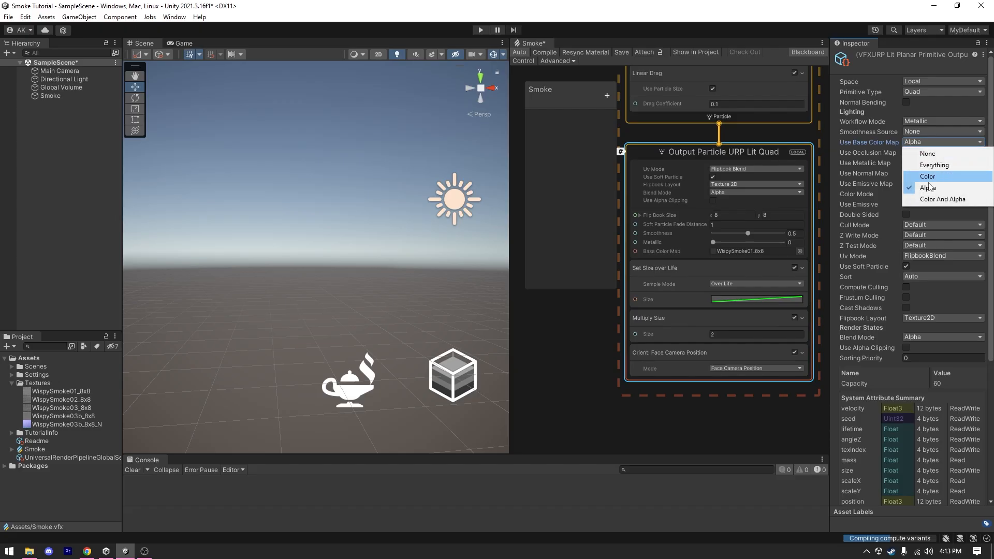
pyautogui.click(848, 170)
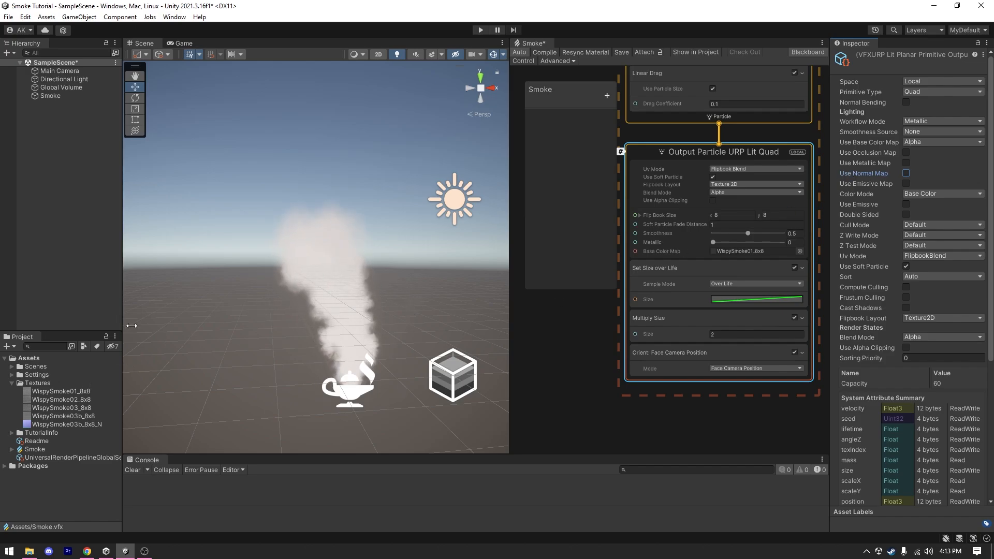
# Step: Add a Set Color over Life block to the Output Particle URP Lit Quad and open its Color gradient
pyautogui.press('space')
pyautogui.write('s')
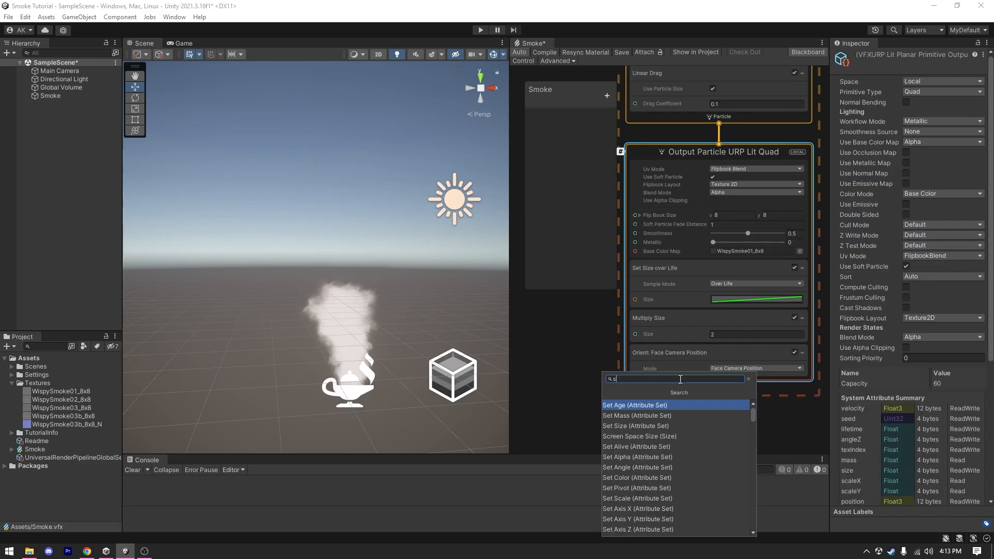
pyautogui.write('et color ov')
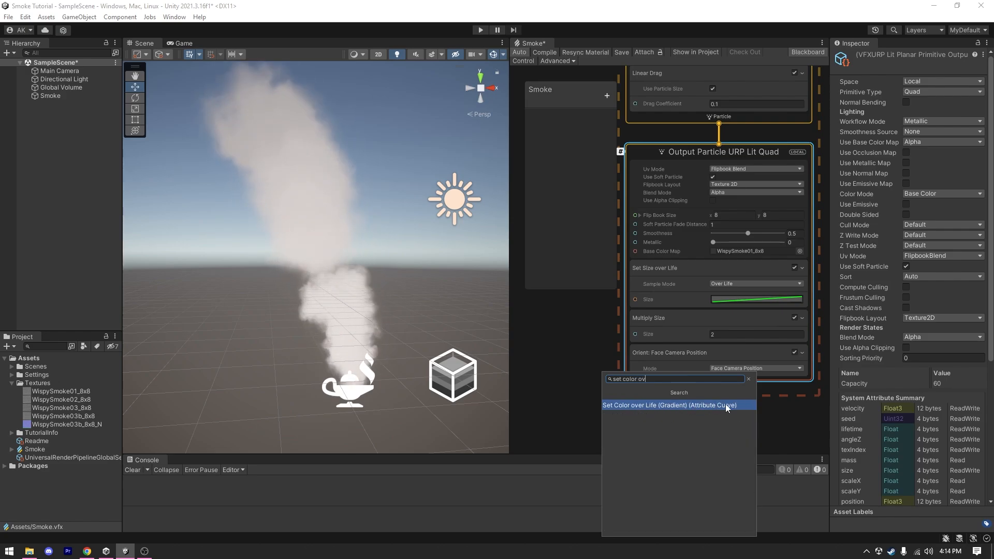
pyautogui.click(700, 407)
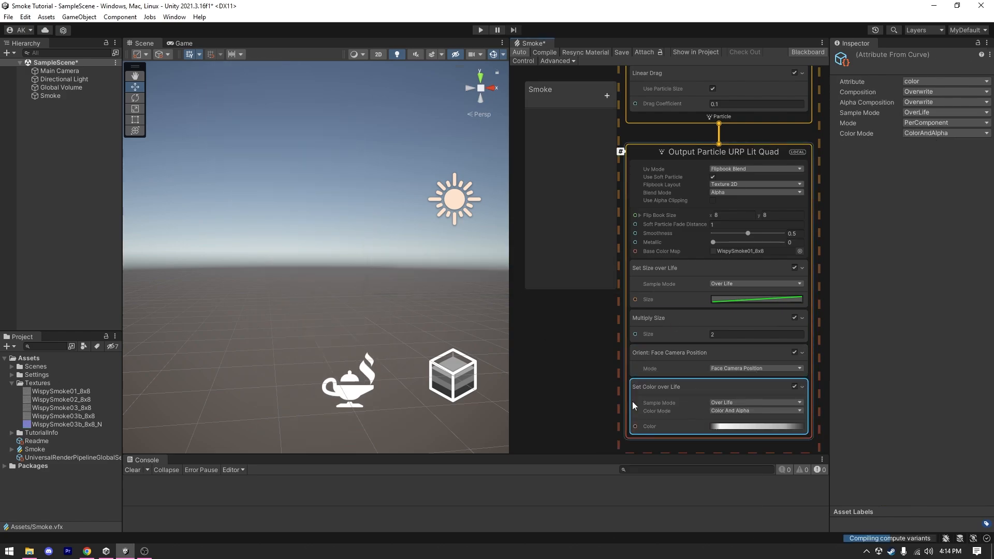
pyautogui.click(738, 427)
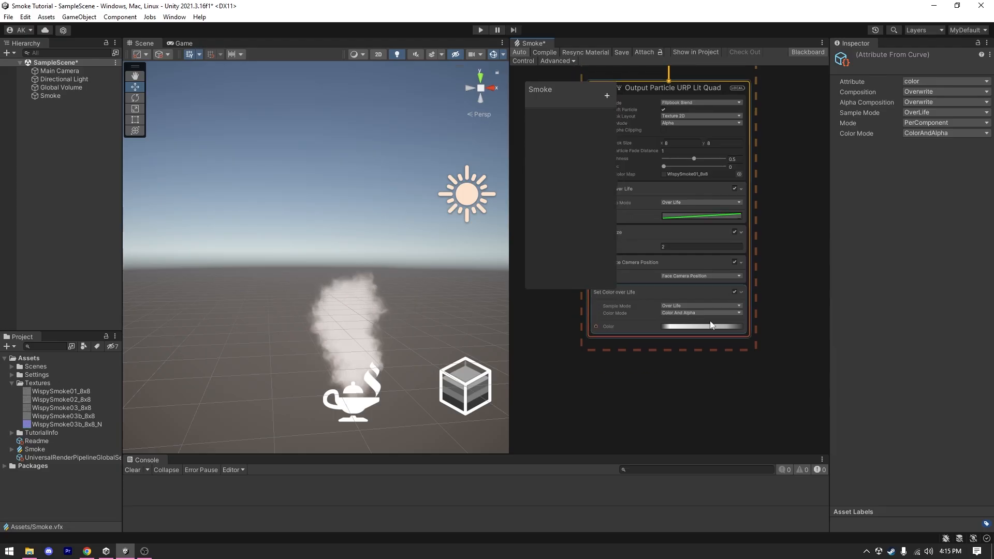
# Step: Try tinting the Set Color over Life gradient with a red start key and a different color for the end key
pyautogui.click(688, 327)
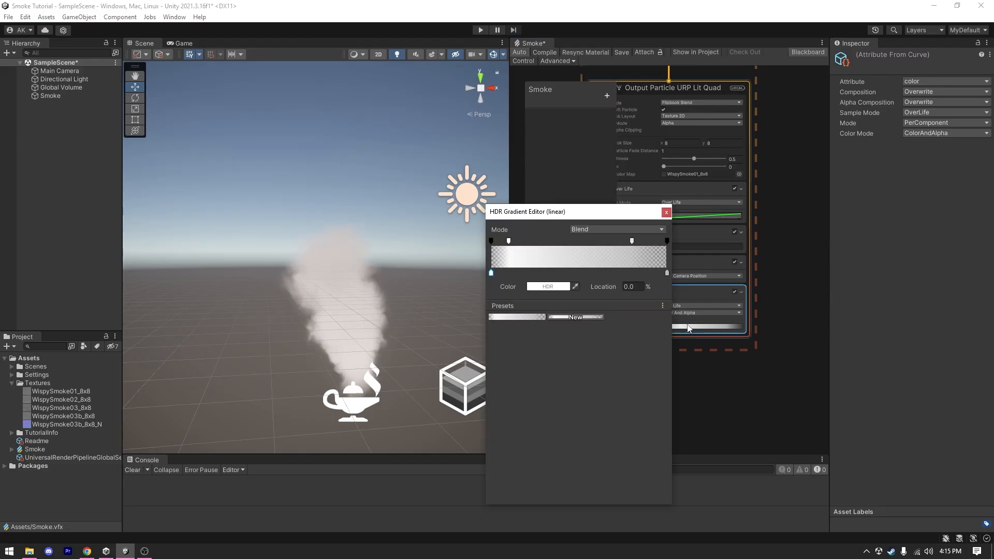
pyautogui.click(548, 288)
pyautogui.moveTo(616, 348); pyautogui.dragTo(634, 248)
pyautogui.click(662, 261)
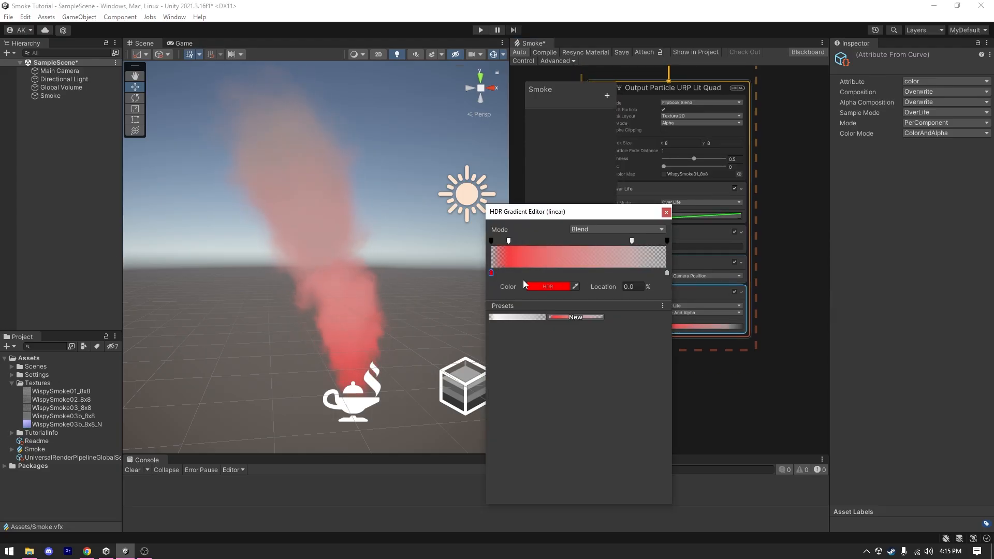
pyautogui.doubleClick(668, 273)
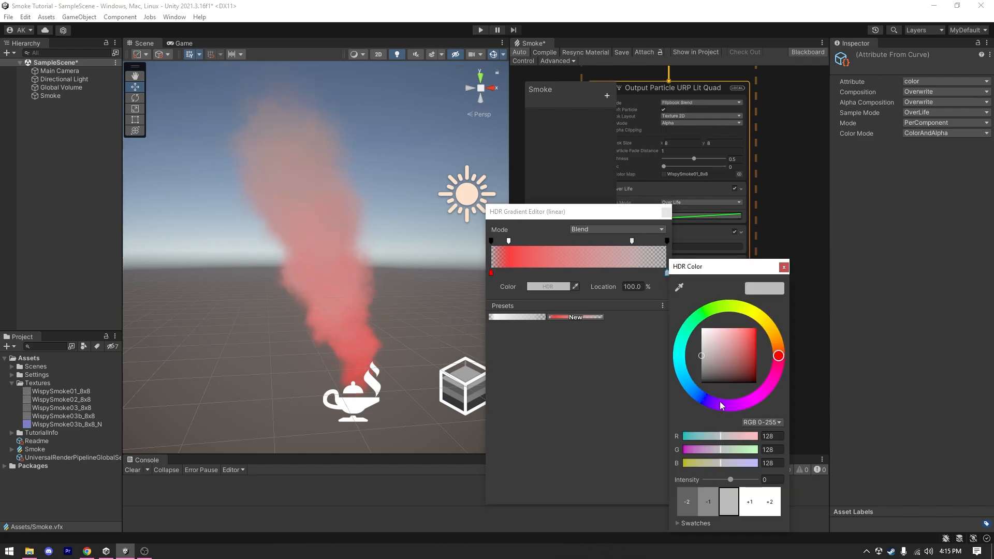
pyautogui.moveTo(720, 402); pyautogui.dragTo(695, 391)
# Step: Add a Multiply Color block below Set Color over Life and set its color to pure red (255, 0, 0)
pyautogui.click(557, 350)
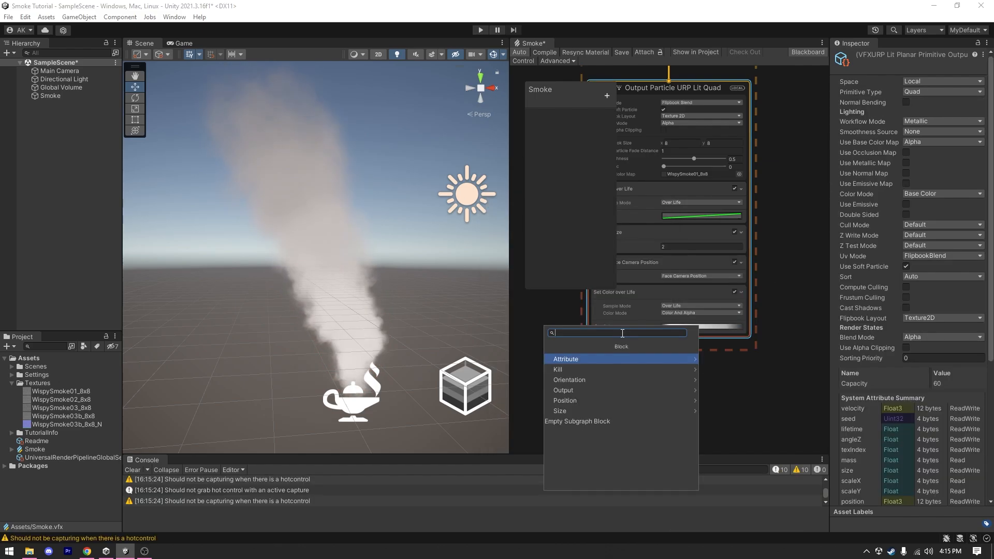
pyautogui.write('mul')
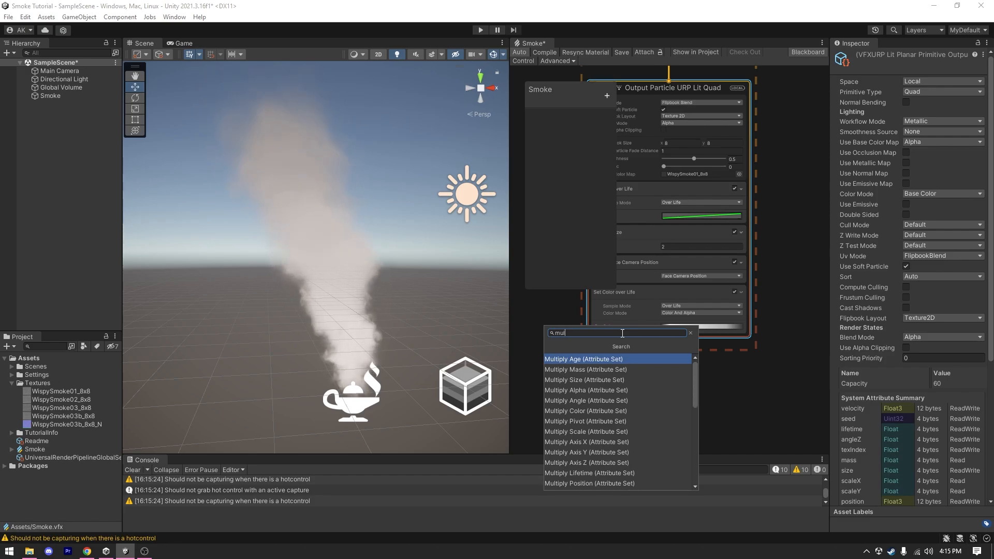
pyautogui.click(622, 412)
pyautogui.click(698, 357)
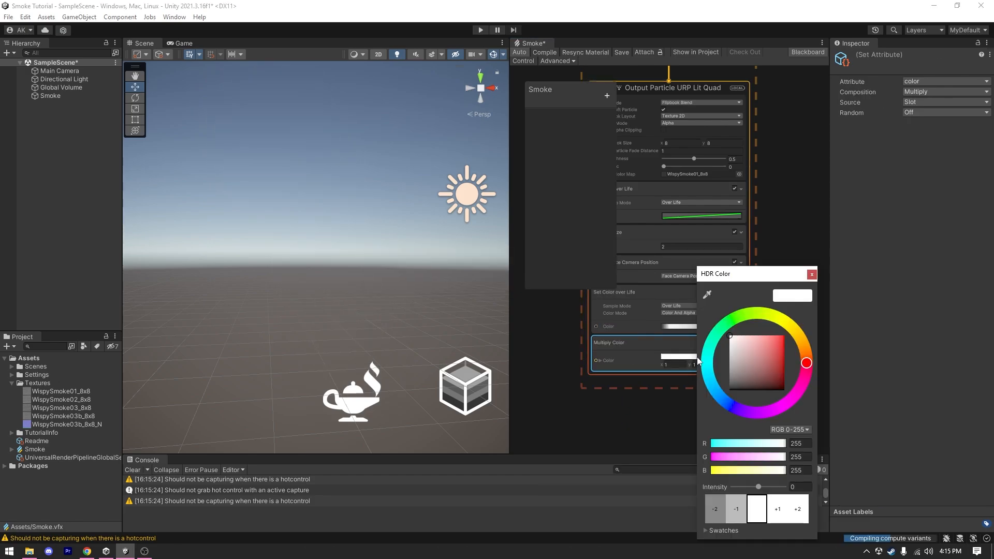
pyautogui.moveTo(743, 275); pyautogui.dragTo(699, 249)
pyautogui.moveTo(720, 332); pyautogui.dragTo(744, 305)
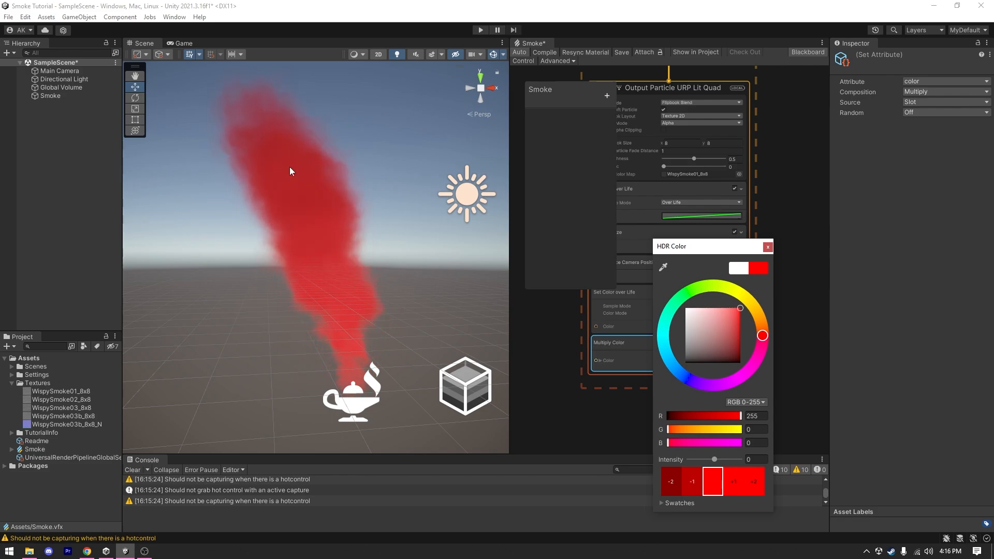
# Step: Add a Color property to the Smoke blackboard and set its exposed name to Smoke Color
pyautogui.click(606, 95)
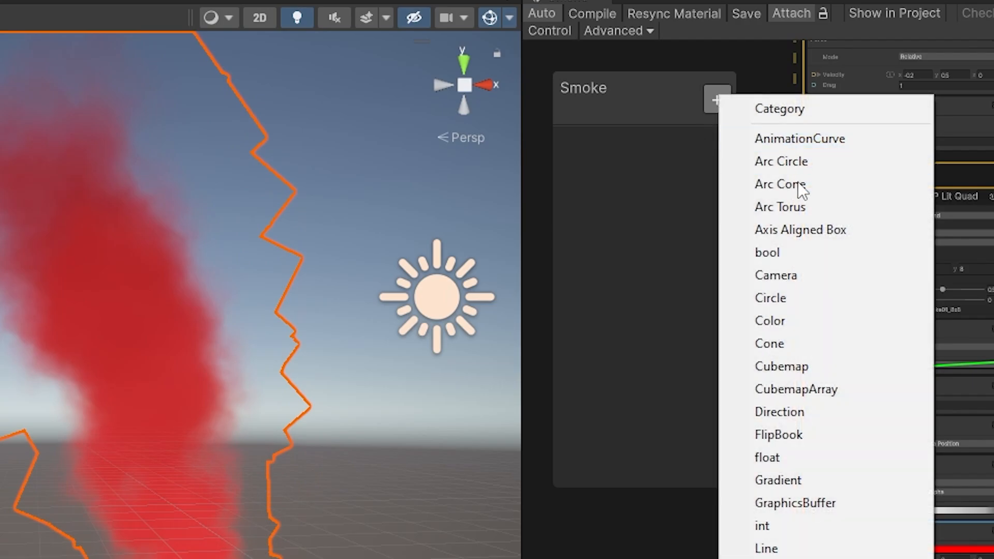
pyautogui.click(800, 326)
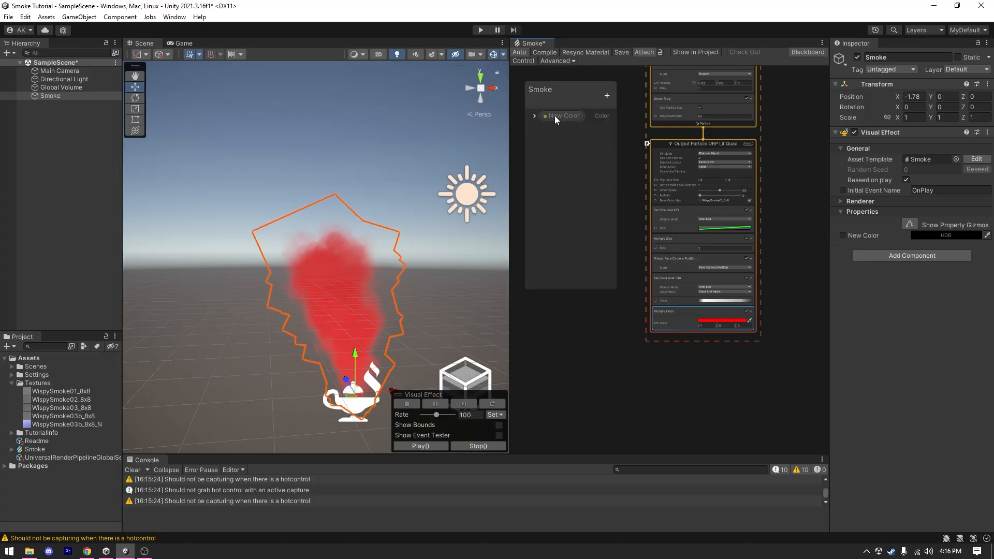
pyautogui.click(635, 143)
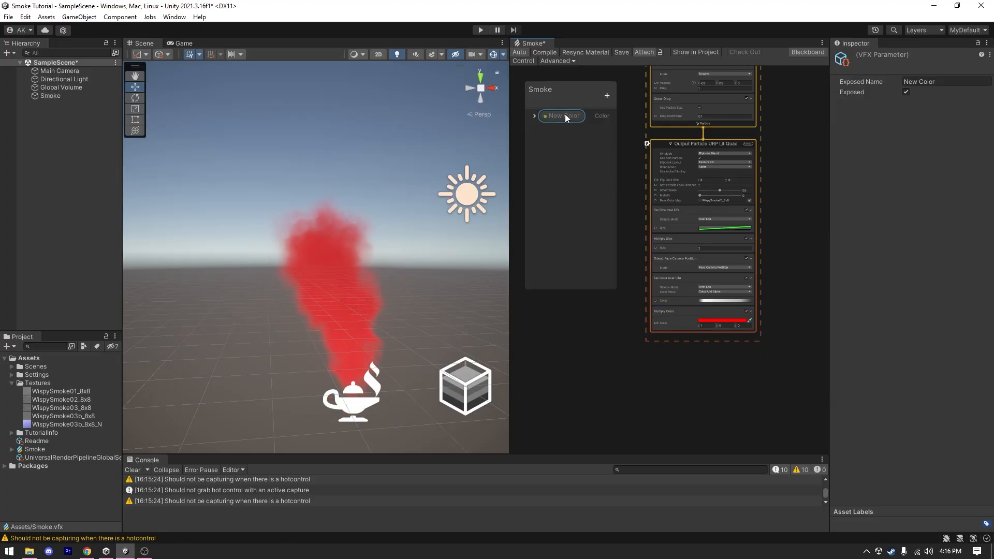
pyautogui.click(946, 78)
pyautogui.write('SMo')
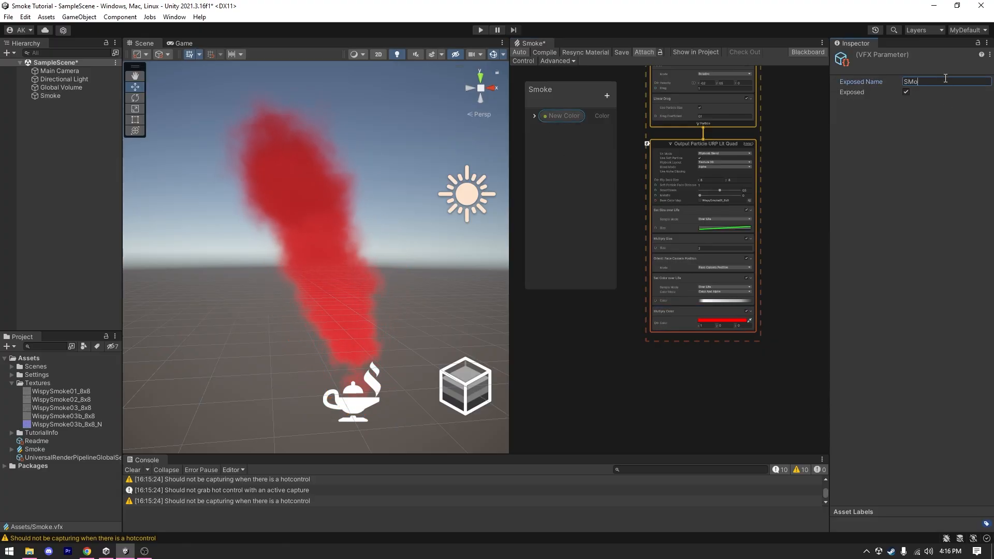
pyautogui.write('ke ')
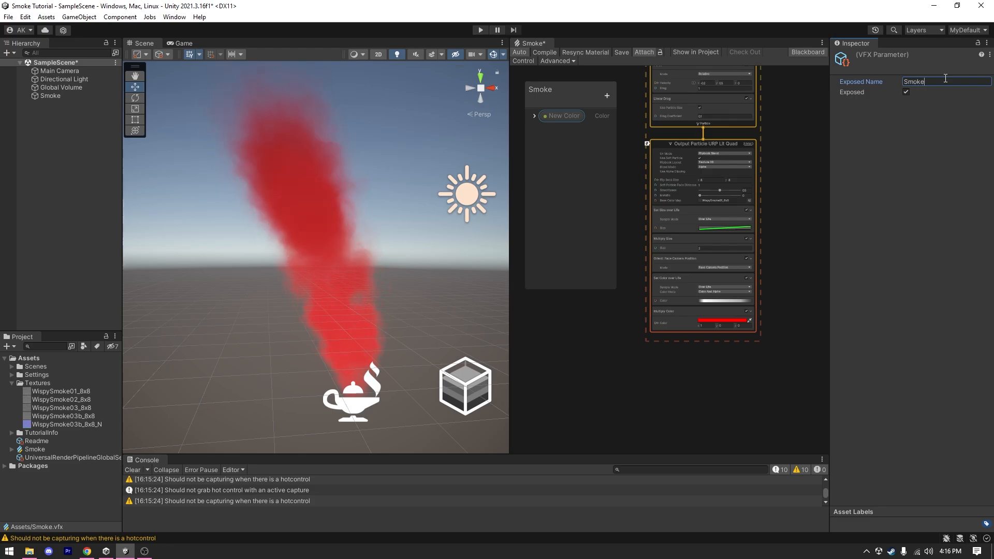
pyautogui.write(' Color')
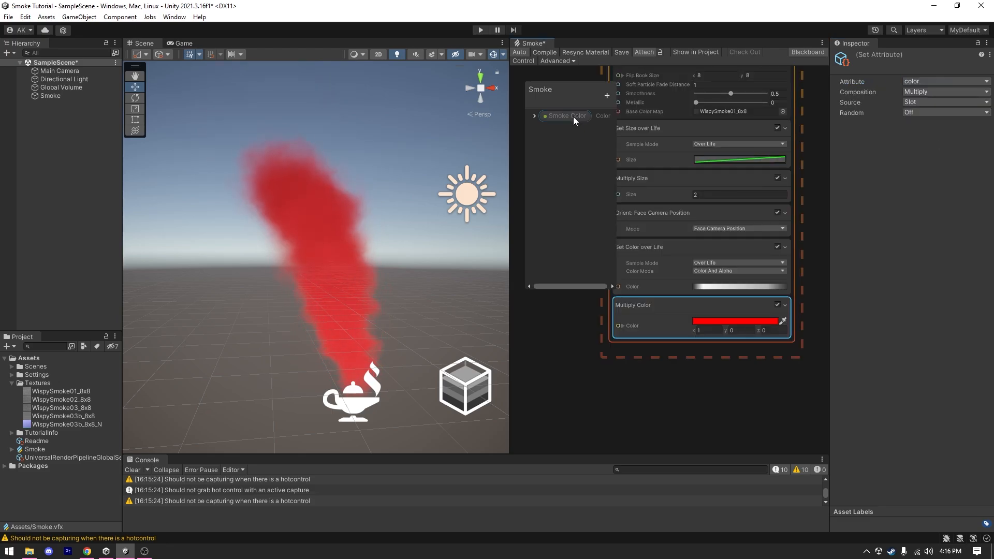
# Step: Connect the Smoke Color property to the Multiply Color block's Color input and set the Smoke object's Smoke Color to a light peach
pyautogui.moveTo(574, 120); pyautogui.dragTo(564, 340)
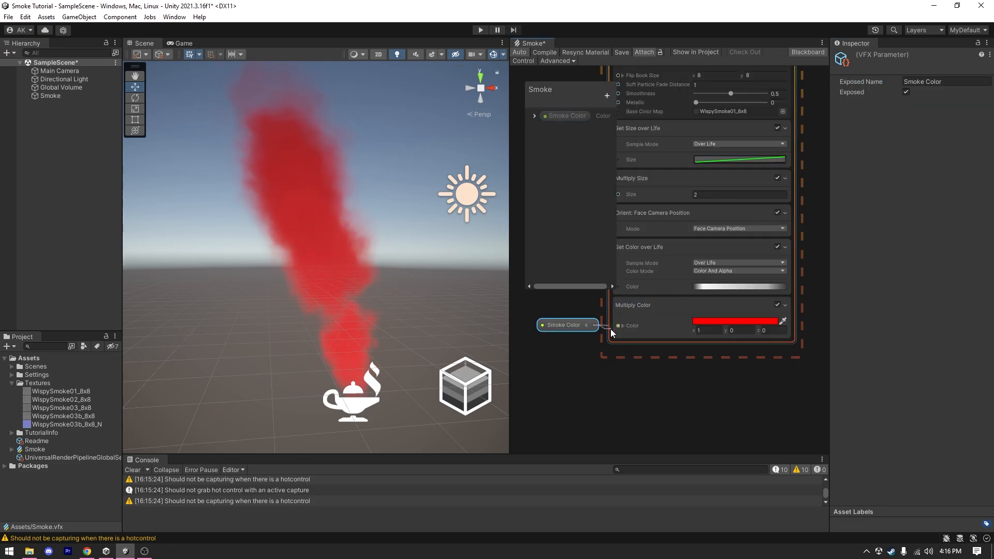
pyautogui.click(934, 233)
pyautogui.moveTo(939, 224); pyautogui.dragTo(687, 192)
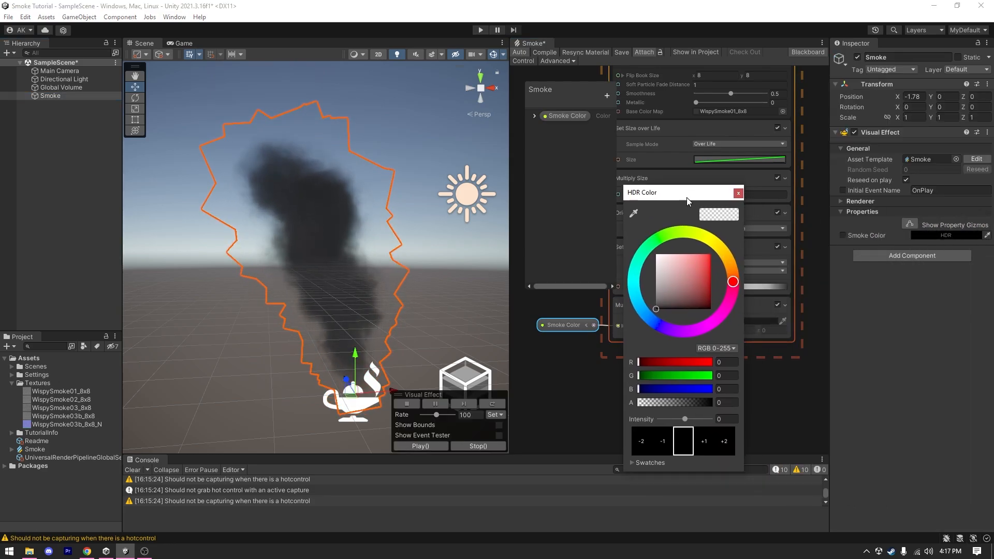
pyautogui.moveTo(654, 306); pyautogui.dragTo(720, 254)
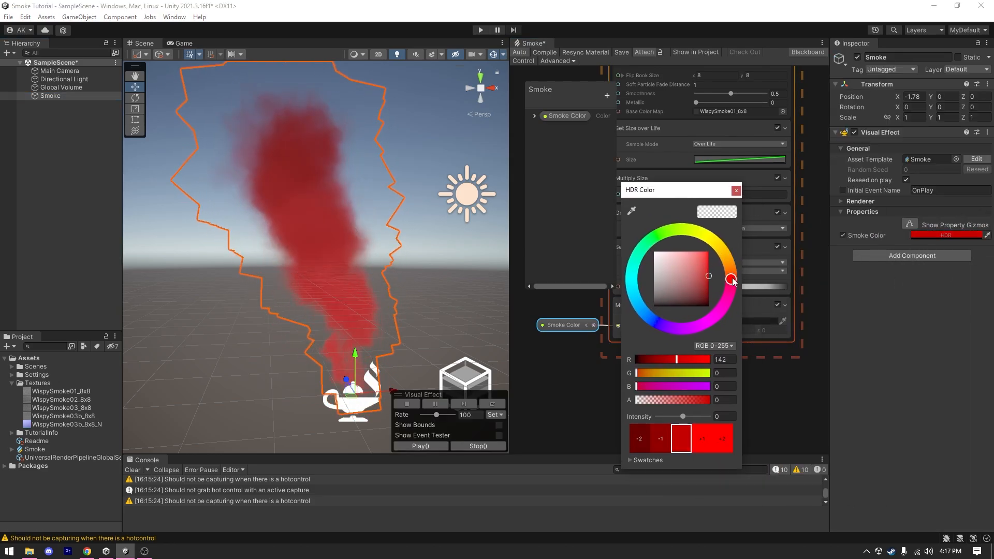
pyautogui.moveTo(654, 329); pyautogui.dragTo(720, 228)
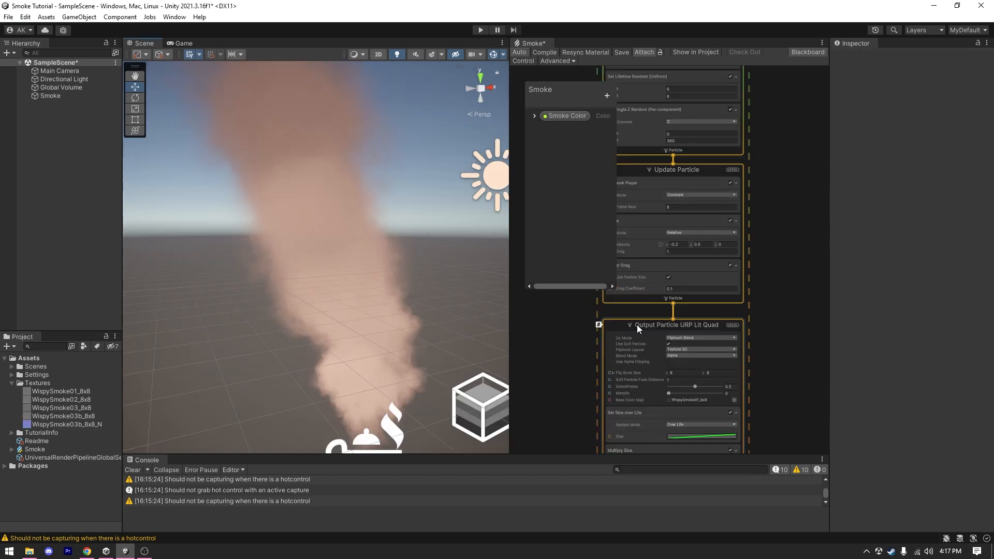
# Step: Enable Use Normal Map on the Output Particle URP Lit Quad and assign WispySmoke03b_8x8_N as its Normal Map
pyautogui.click(636, 325)
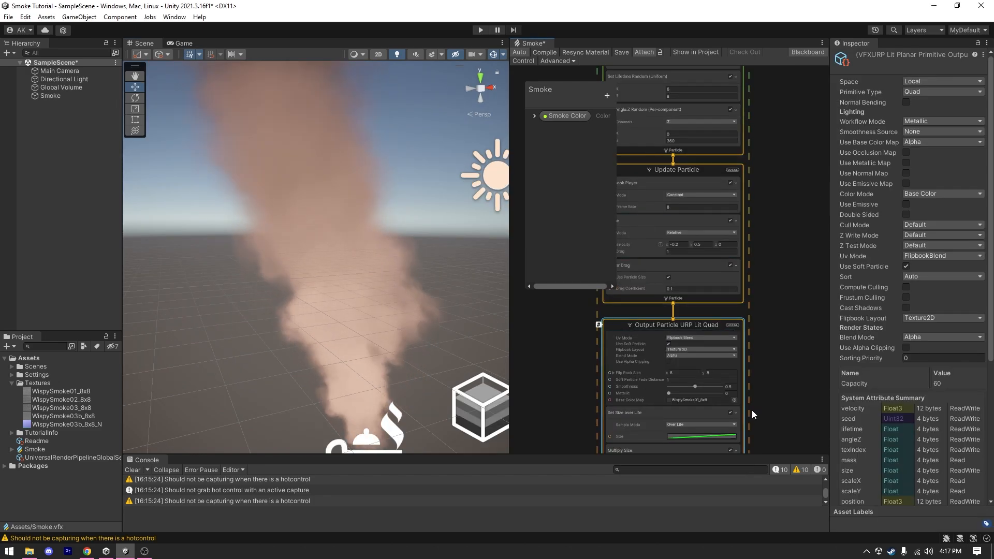
pyautogui.click(903, 175)
pyautogui.scroll(3, 746, 409)
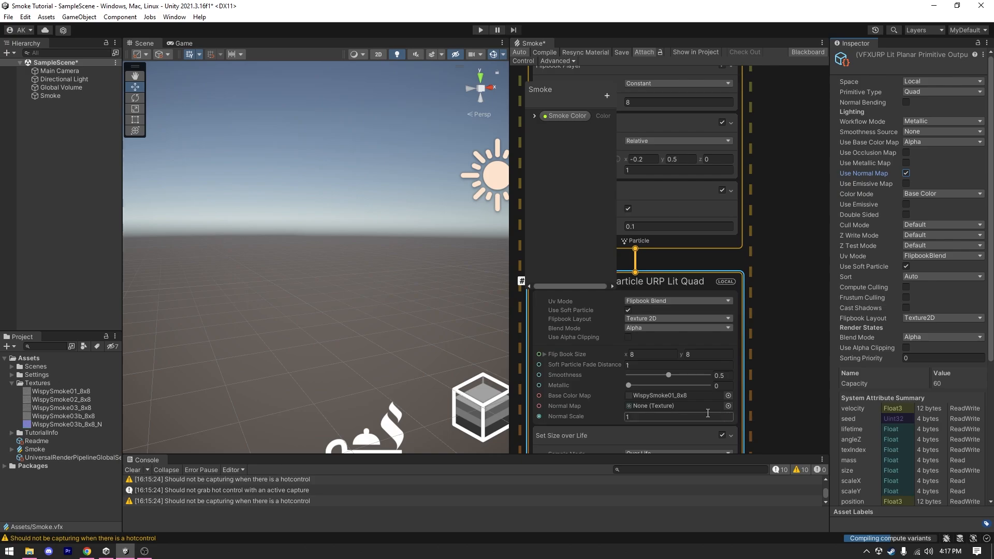
pyautogui.moveTo(64, 424); pyautogui.dragTo(671, 406)
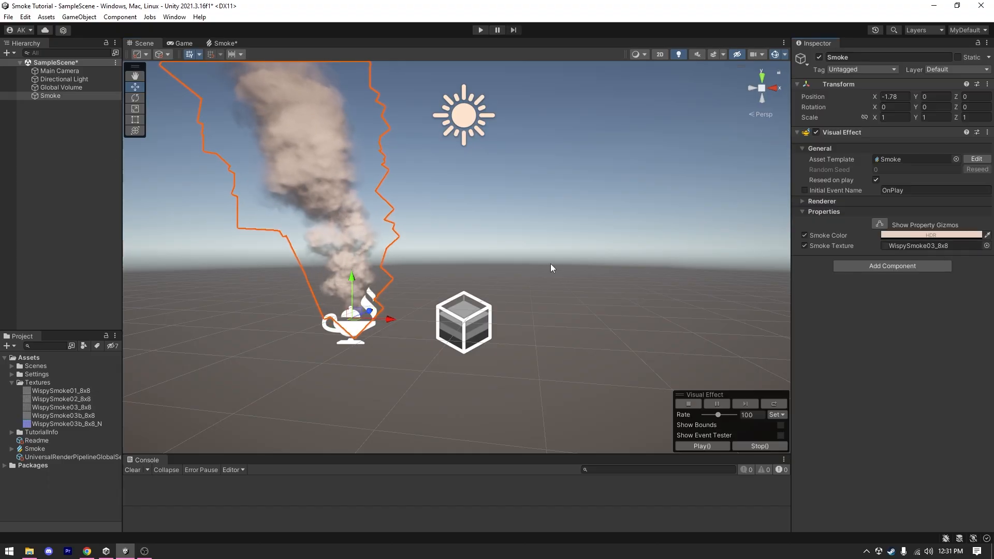
pyautogui.click(458, 219)
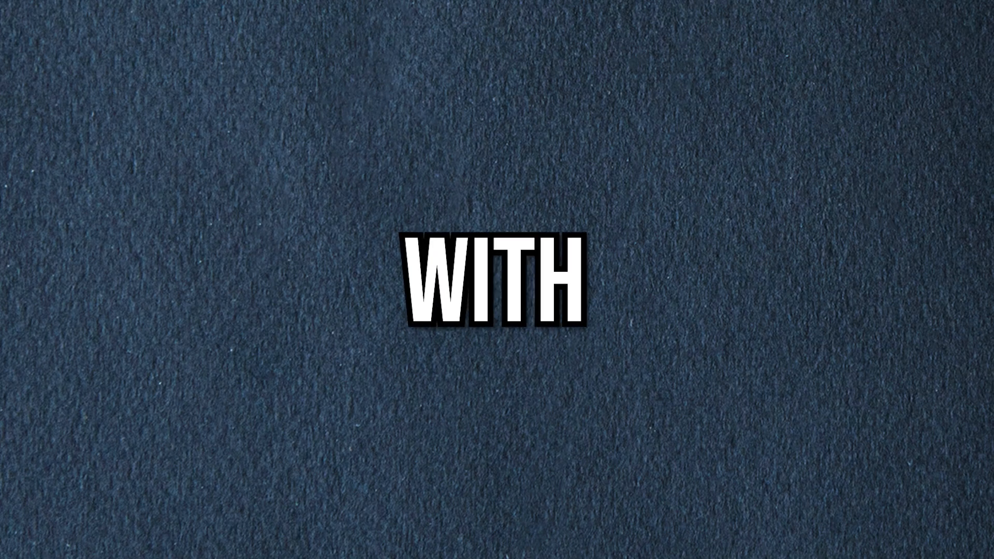